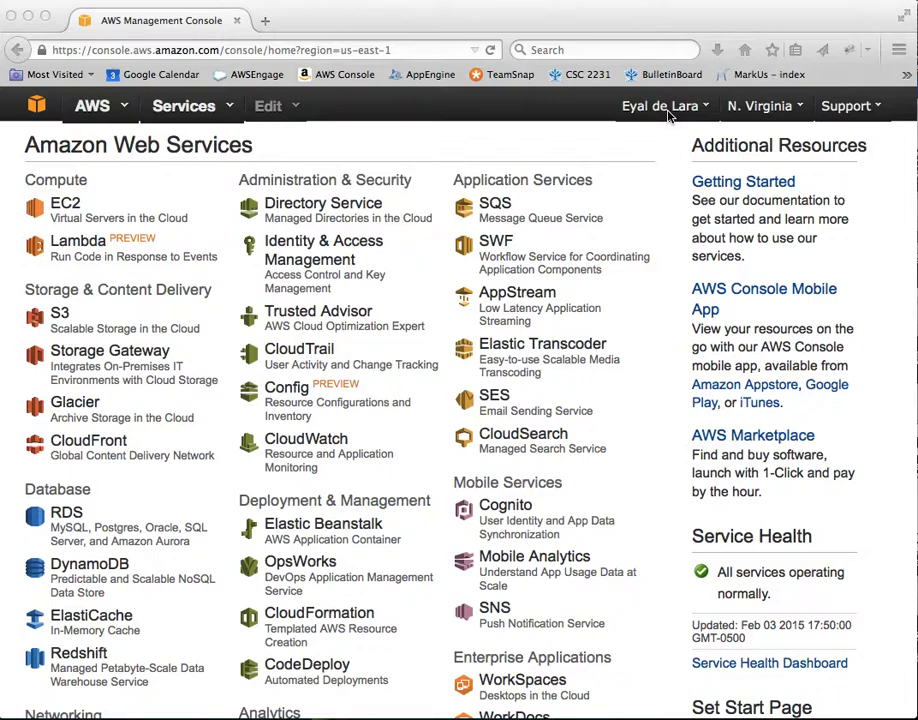
- Open the Billing Credits page showing two redeemed credits and $182.94 remaining, then start entering a promo code
click(667, 115)
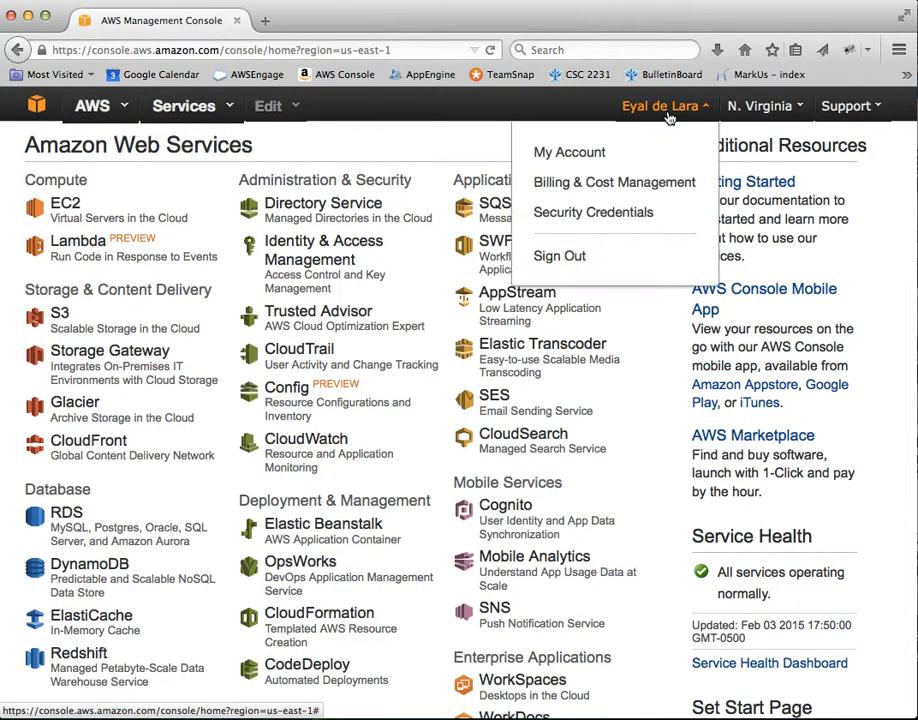
click(607, 184)
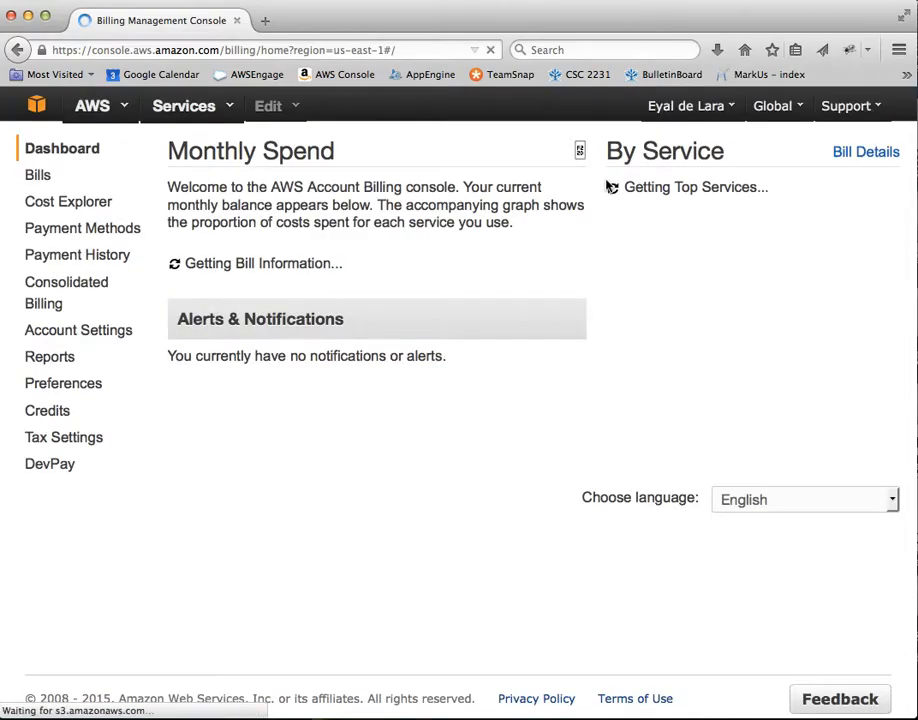
click(57, 420)
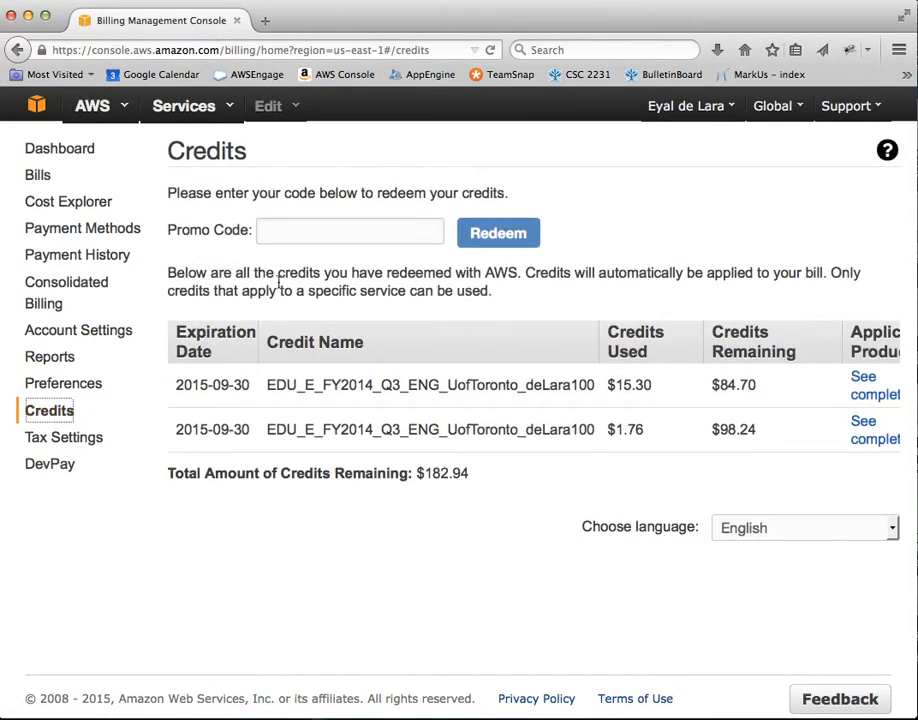
click(357, 238)
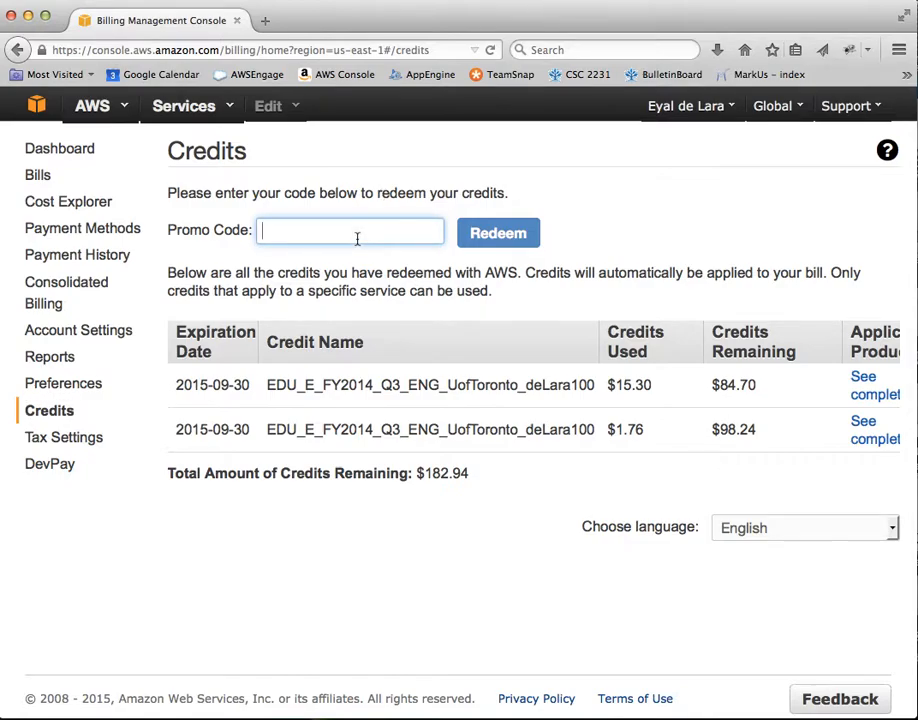
- Return to Console Home, open the EC2 dashboard and start Launch Instance
click(38, 111)
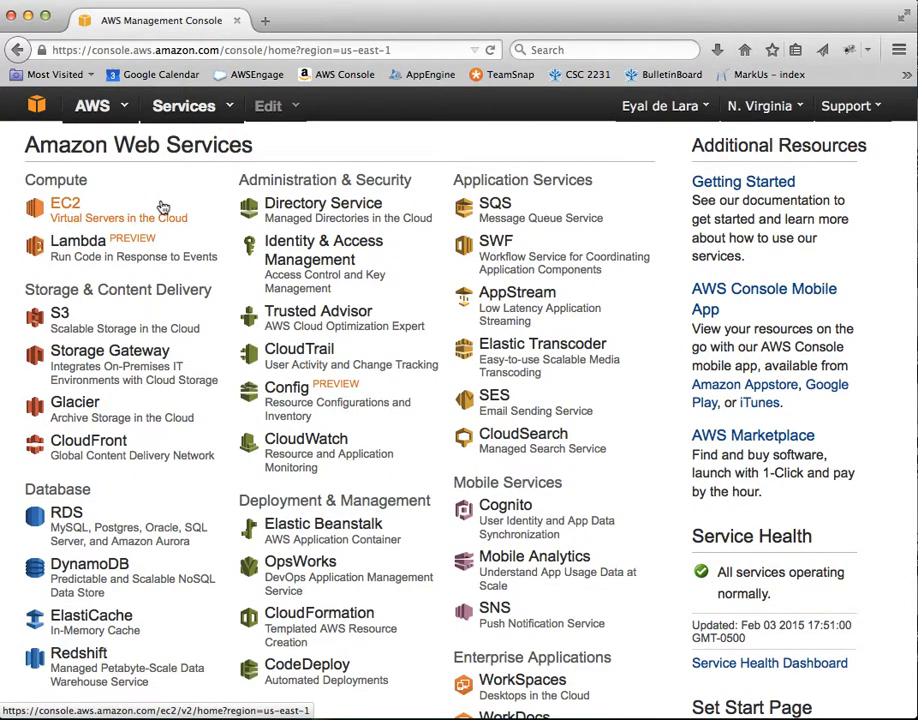
click(59, 214)
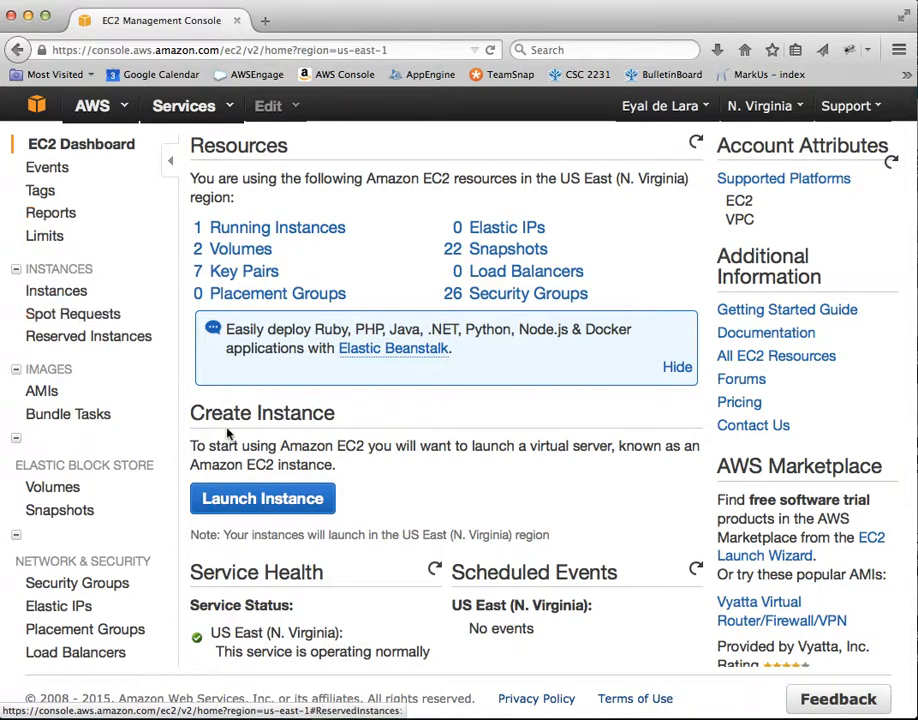
click(287, 502)
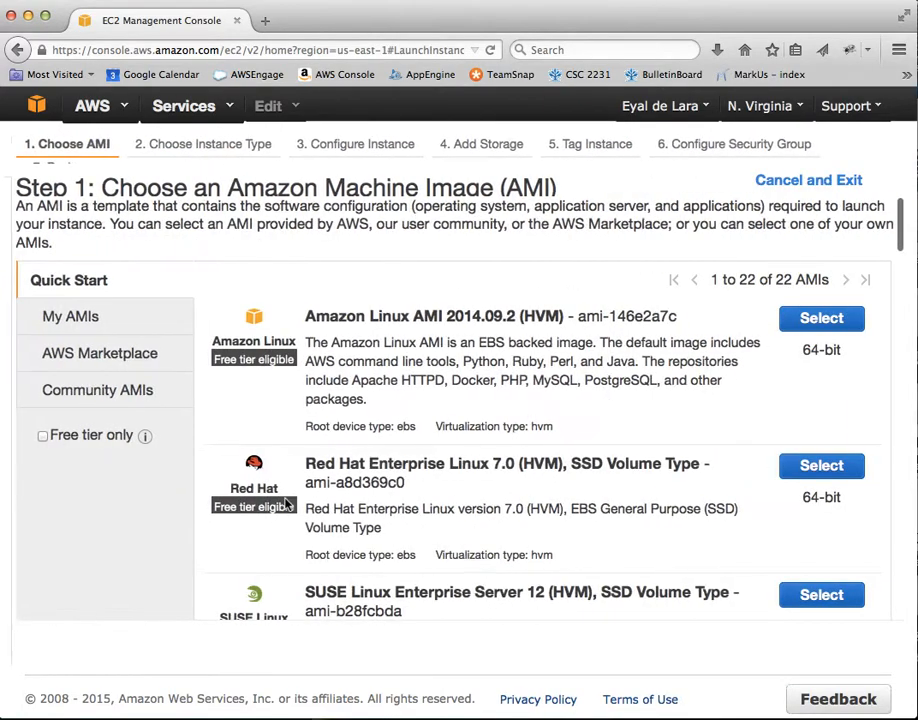
- Search Community AMIs for 5c07473 and select the ece1779Winter2015 image
click(110, 393)
click(330, 299)
text(c)
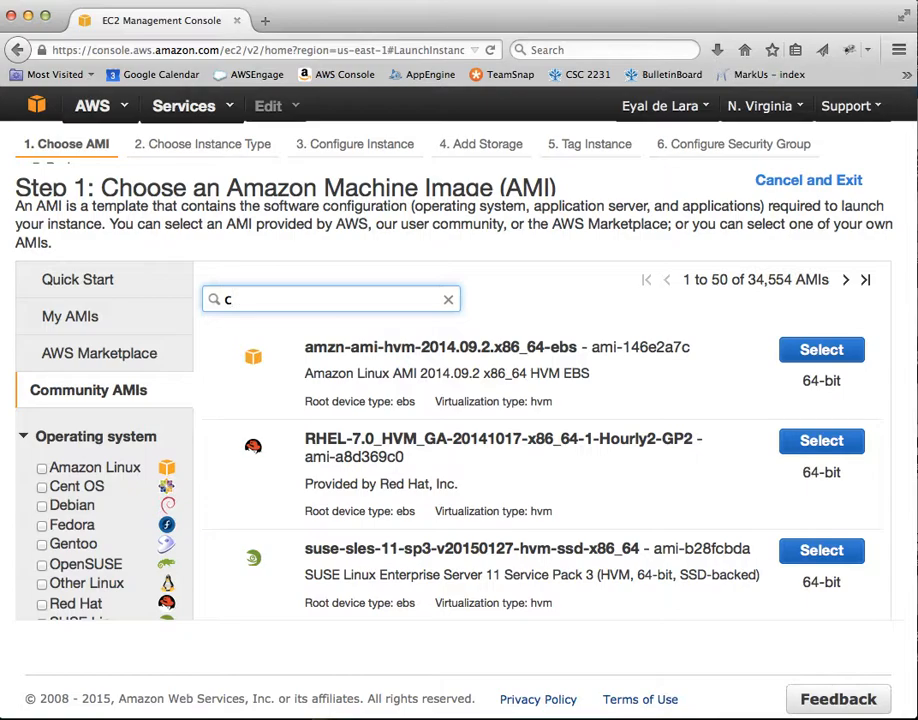
key(BackSpace)
text(5c07473)
key(Return)
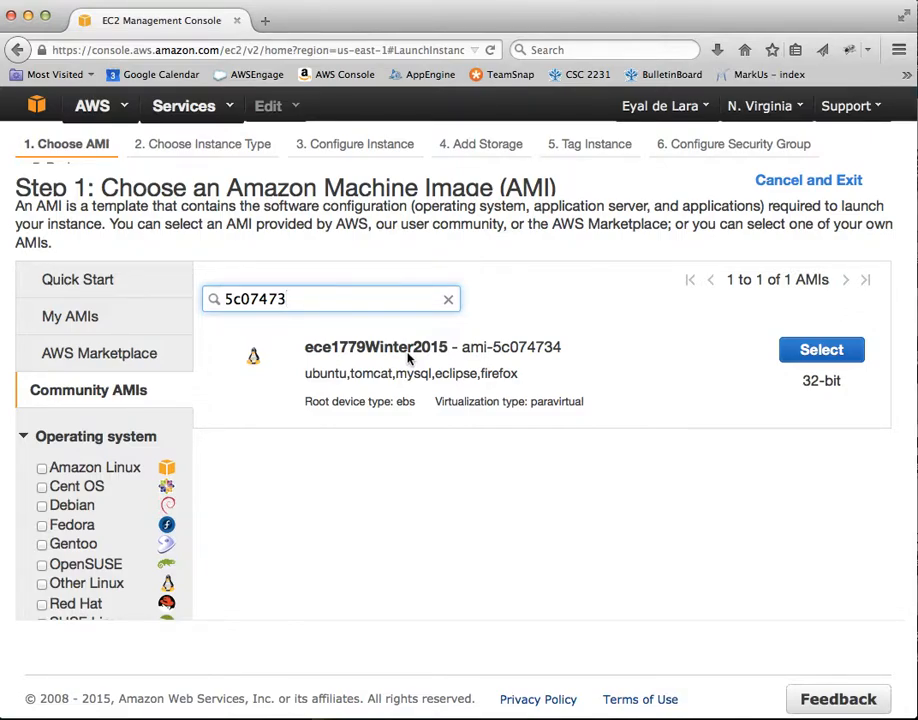
click(818, 352)
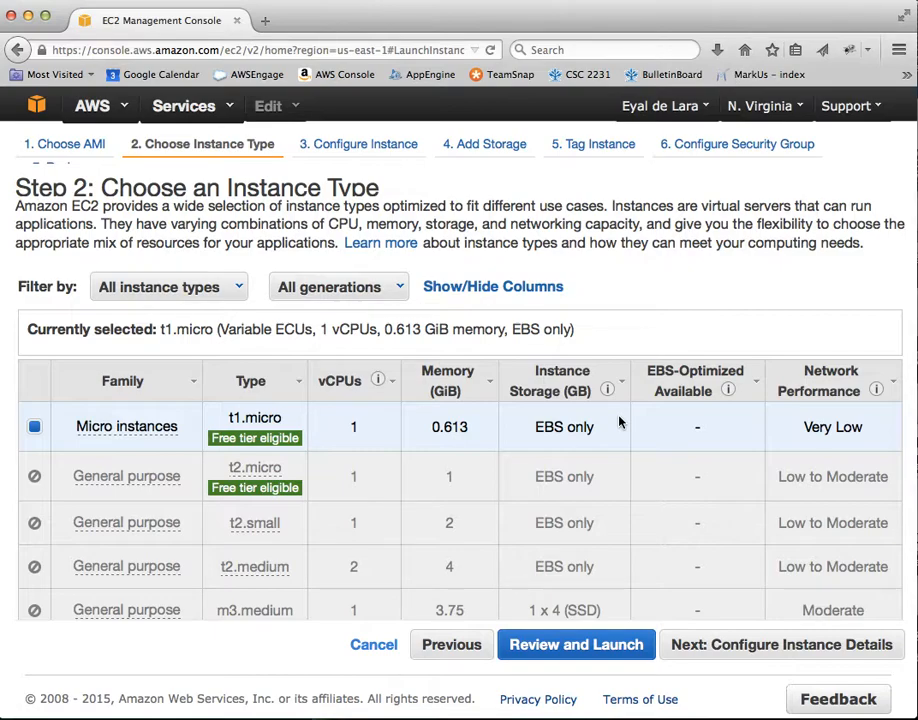
- Choose the m1.small instance type and continue to Configure Instance Details
scroll(619, 422, down, 5)
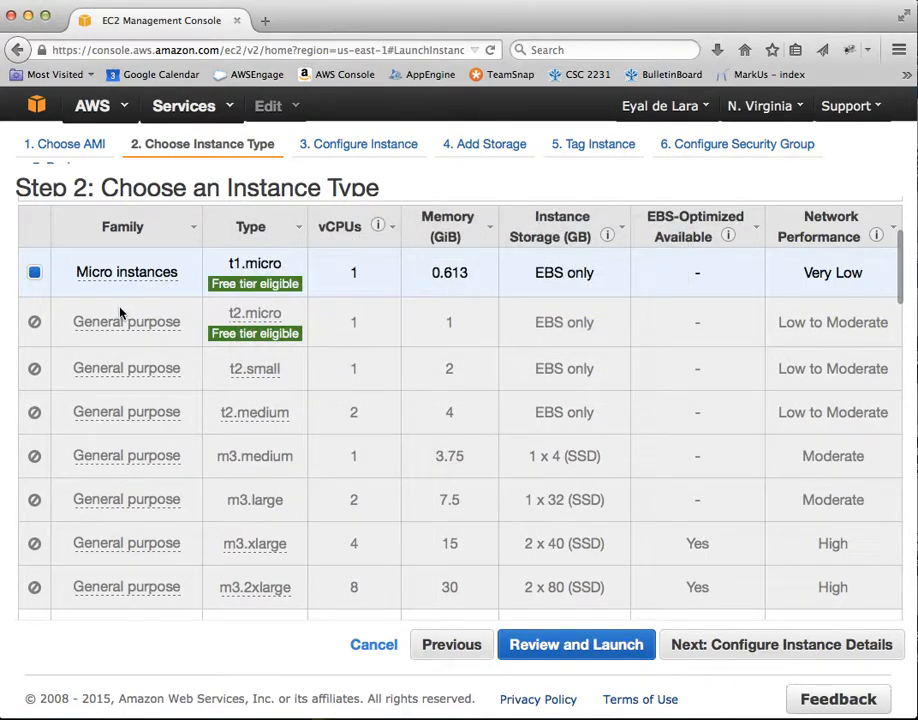
scroll(120, 313, down, 5)
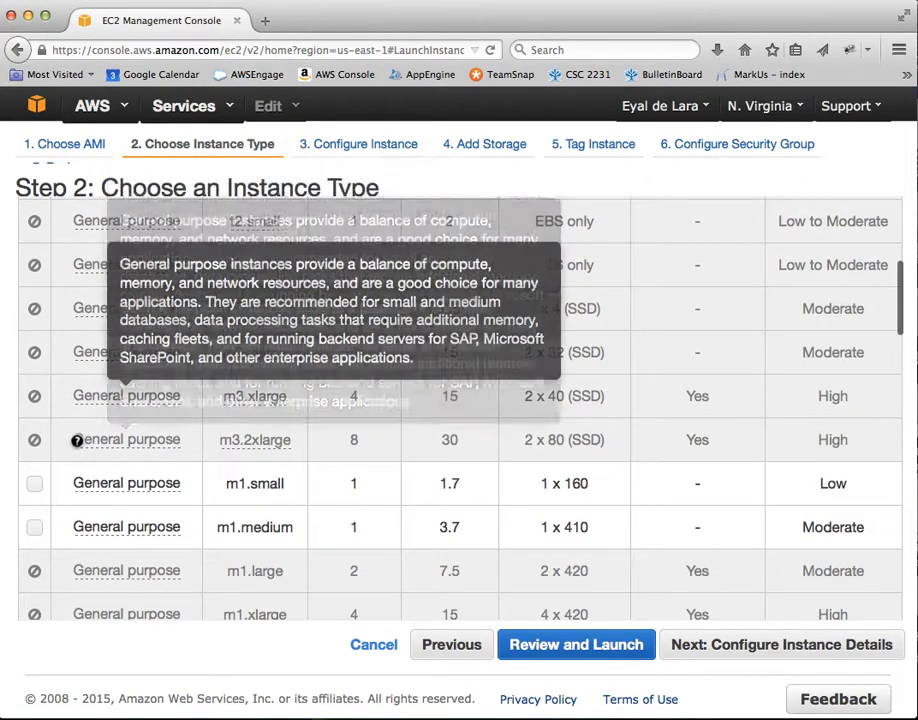
click(34, 487)
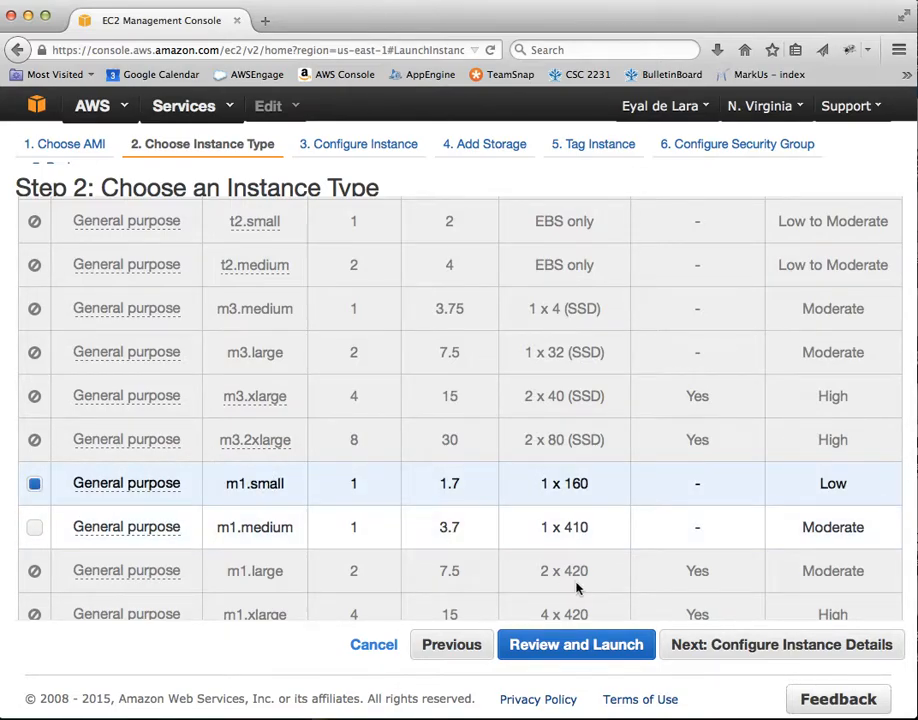
click(755, 649)
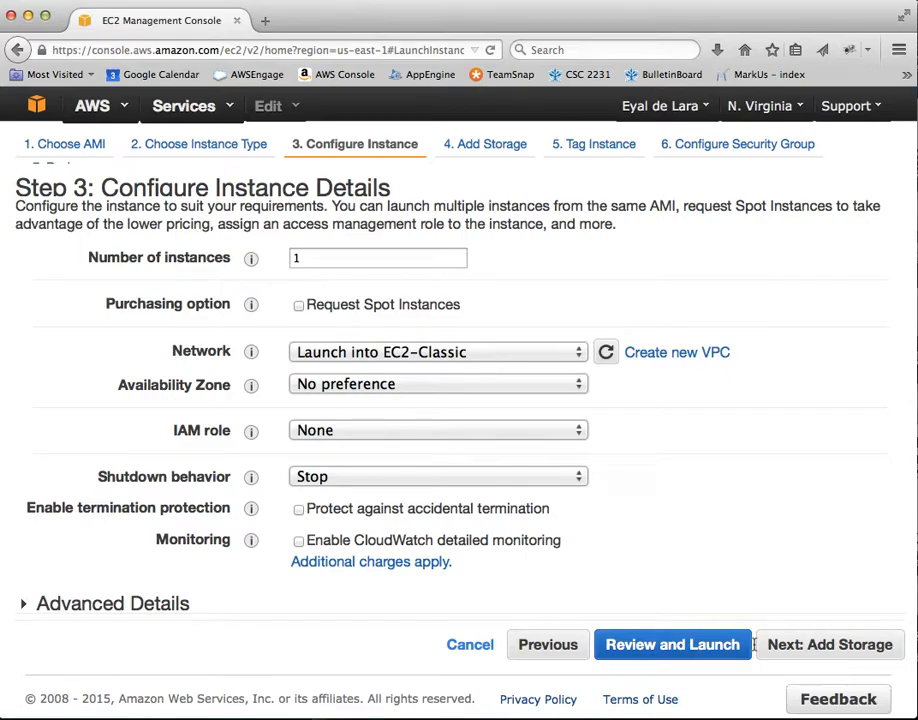
- Keep Number of instances at 1 and continue to the Add Storage step
double_click(321, 262)
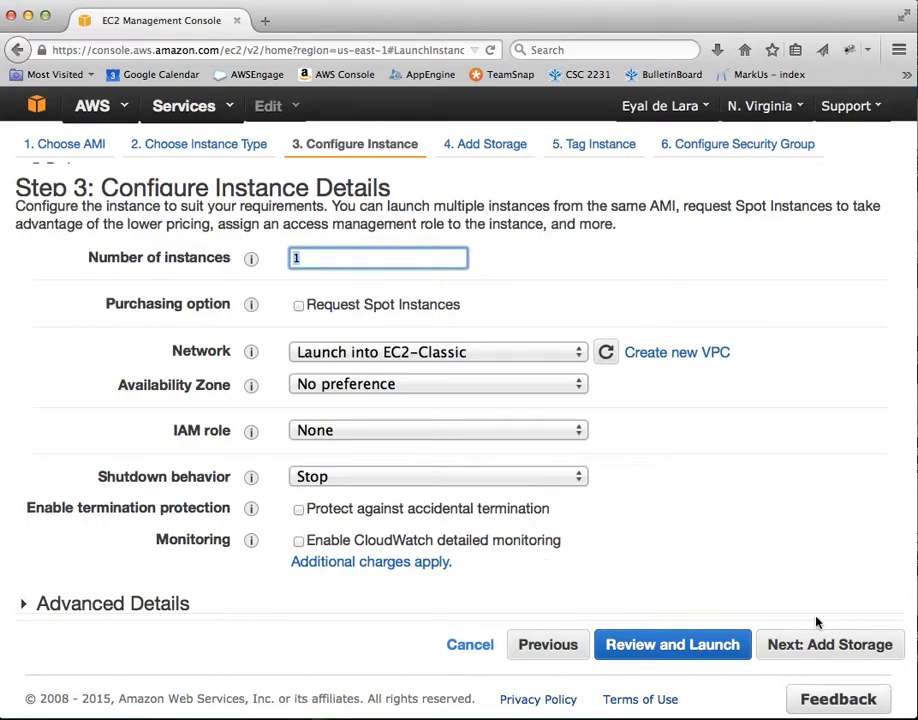
click(836, 650)
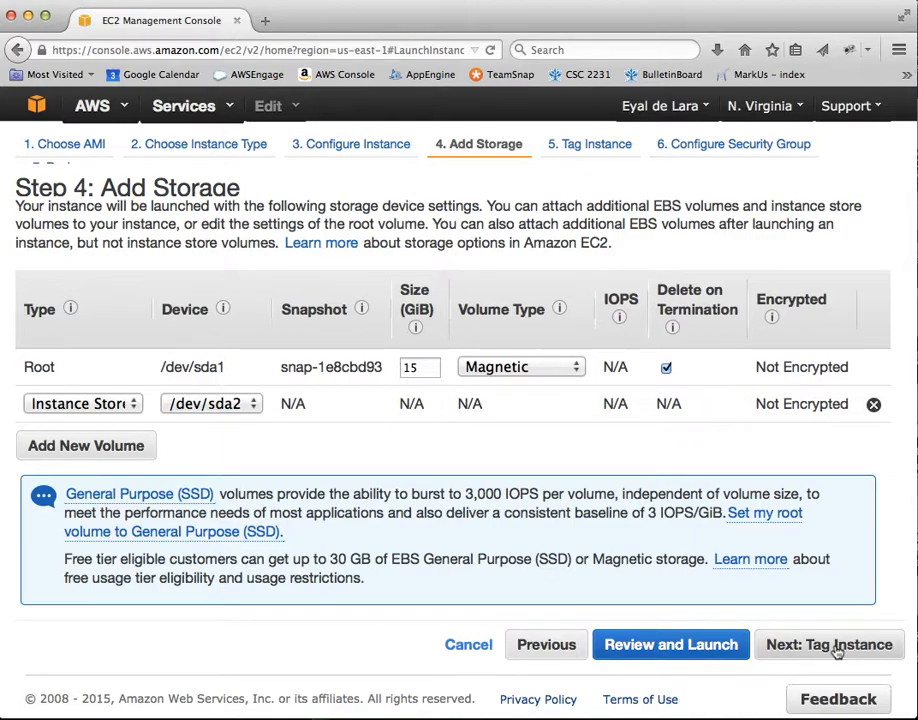
- Keep the 15 GiB root volume as Magnetic and continue to Tag Instance
click(577, 369)
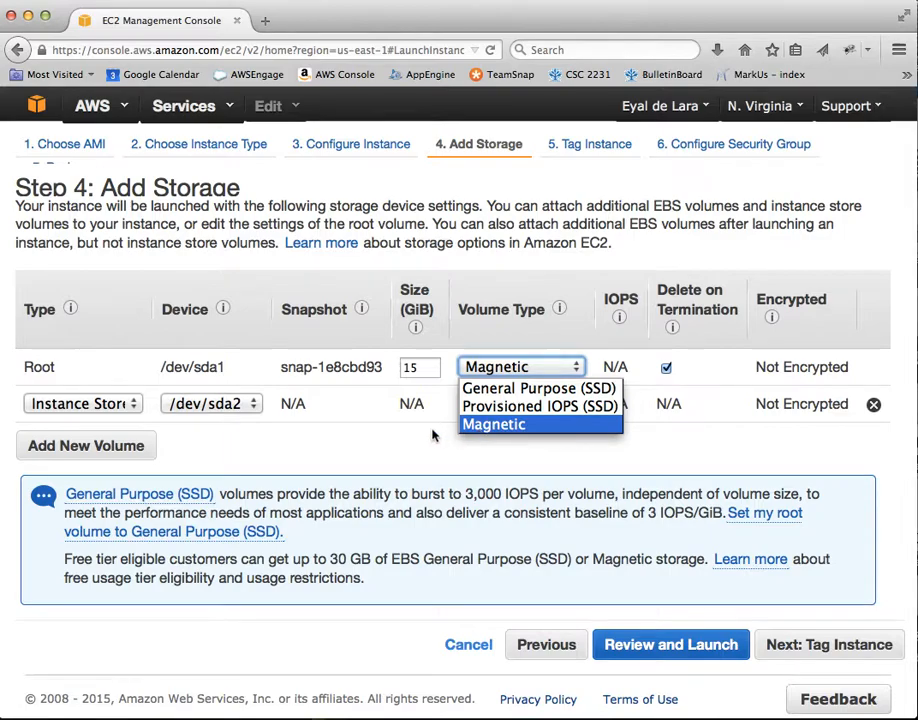
click(405, 437)
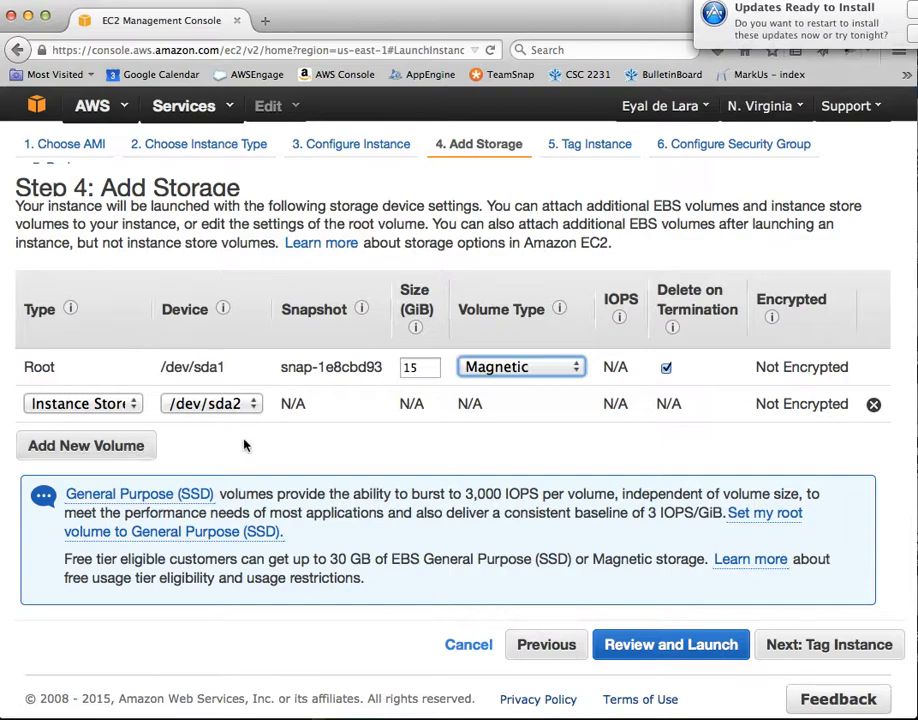
click(829, 652)
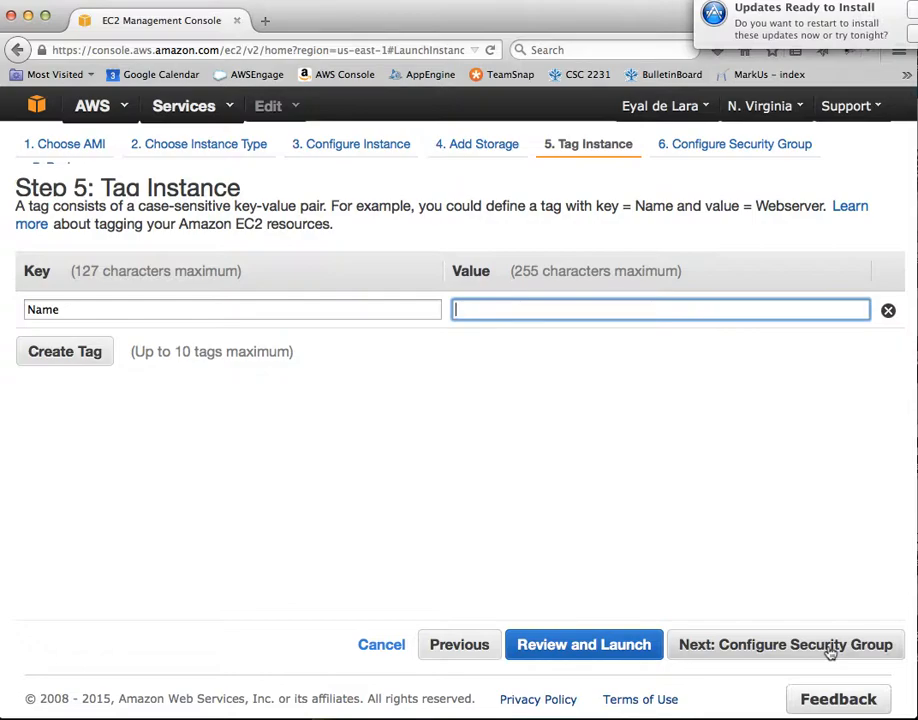
- Set the Name tag value to ece1779_demo and continue to Configure Security Group
click(602, 309)
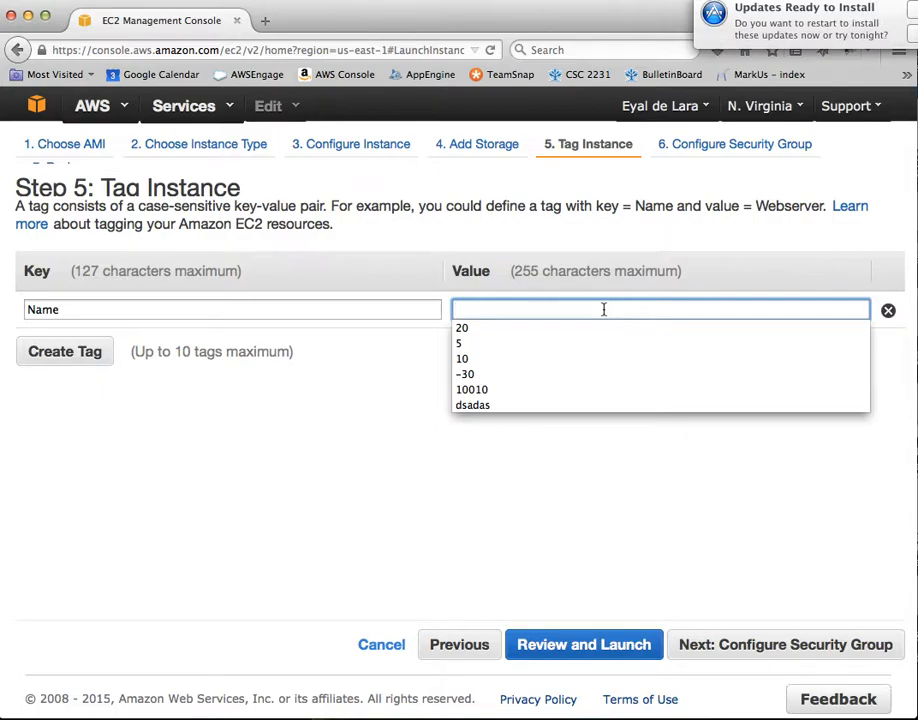
text(ece)
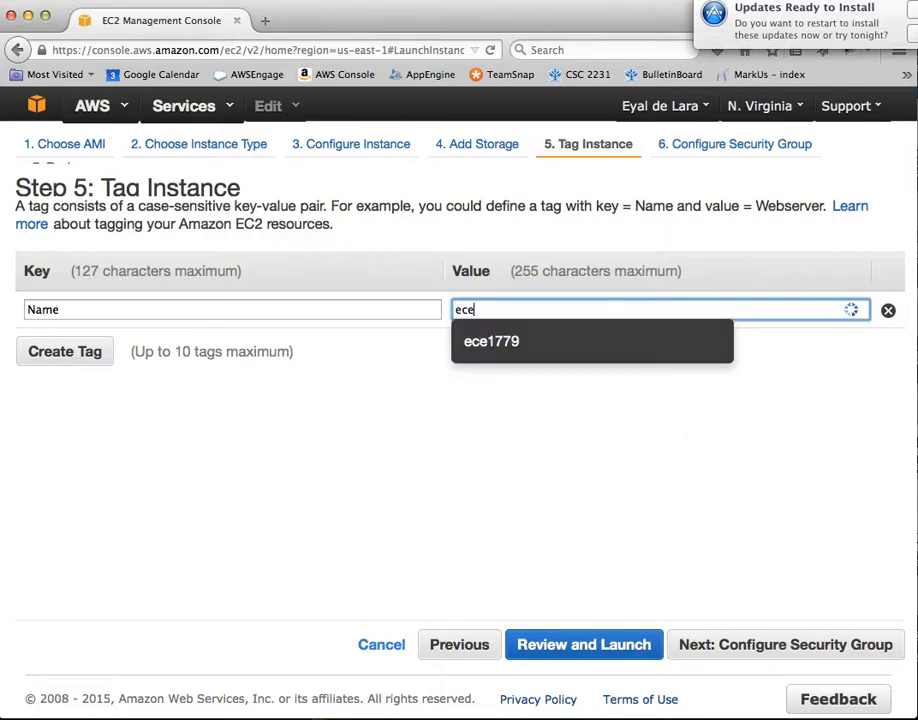
text(1779_demo)
click(790, 645)
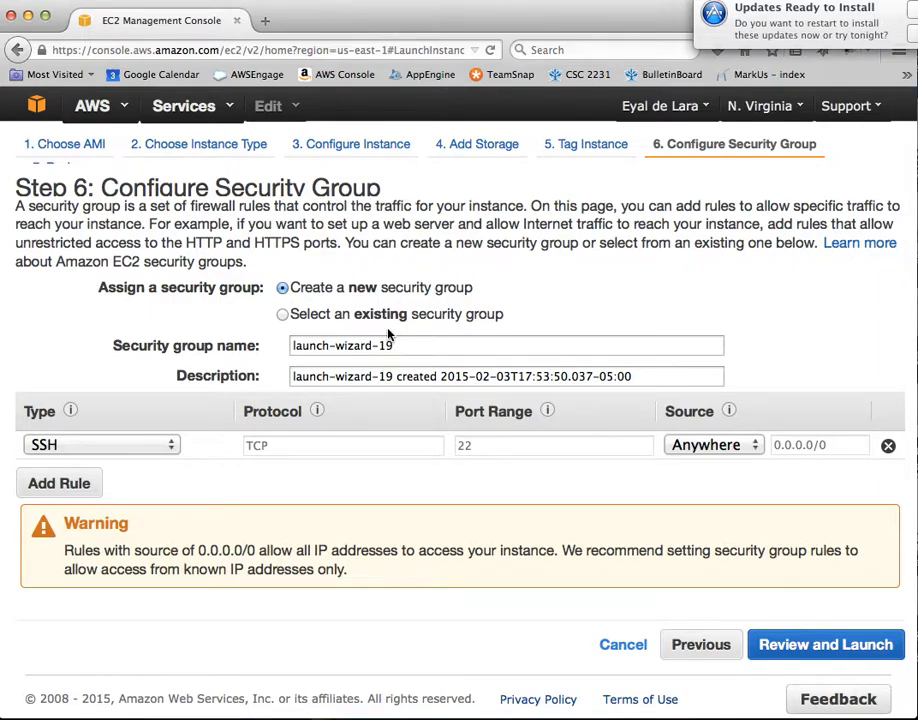
- Rename the security group from launch-wizard-19 to ece1779_demo, keeping SSH as the first rule
click(418, 346)
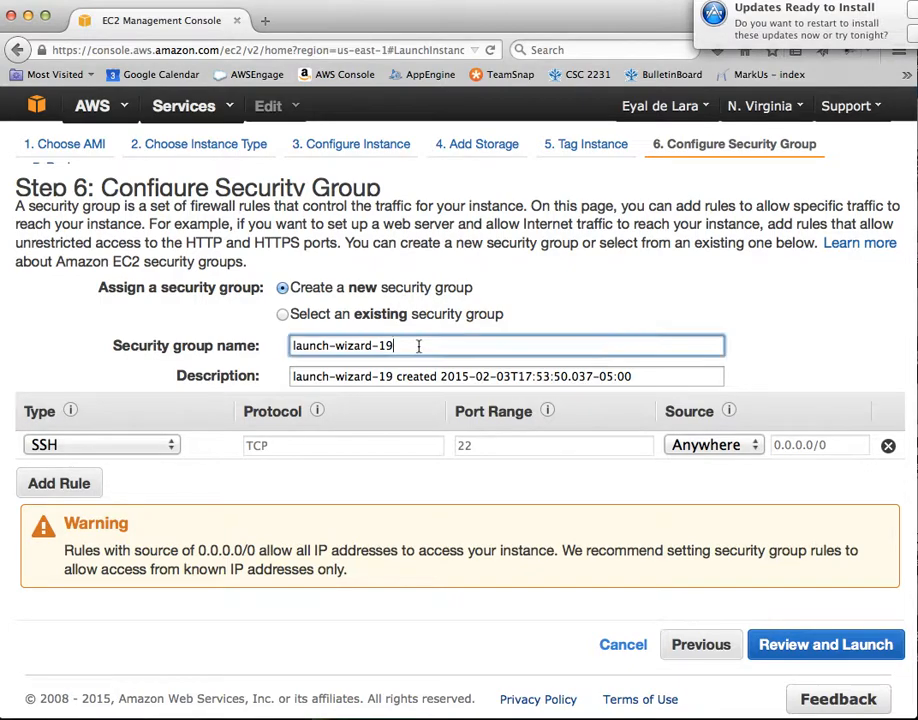
drag(418, 346, 229, 316)
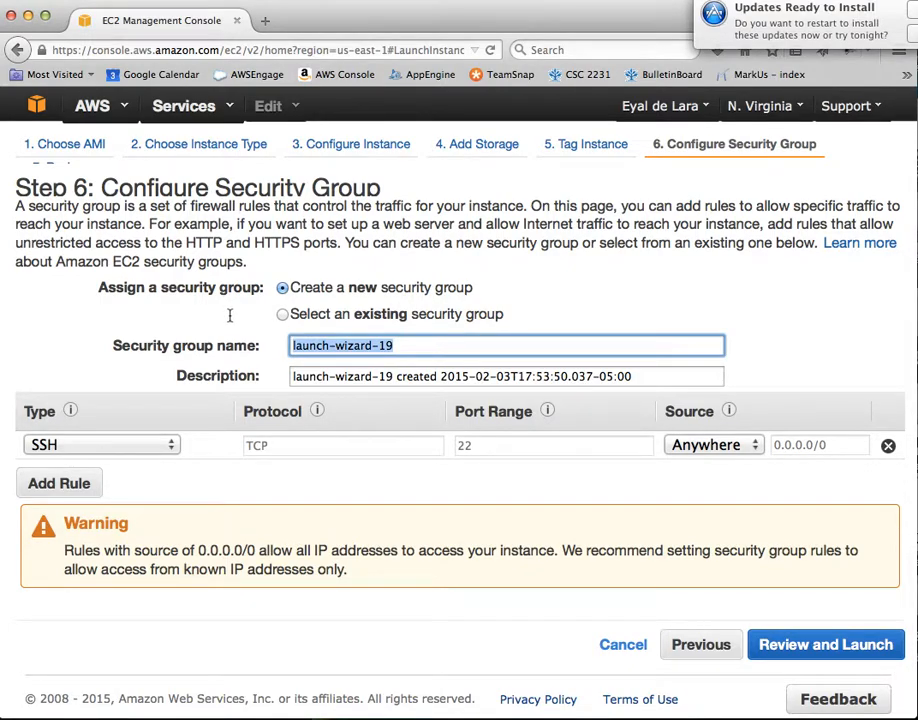
text(ece177)
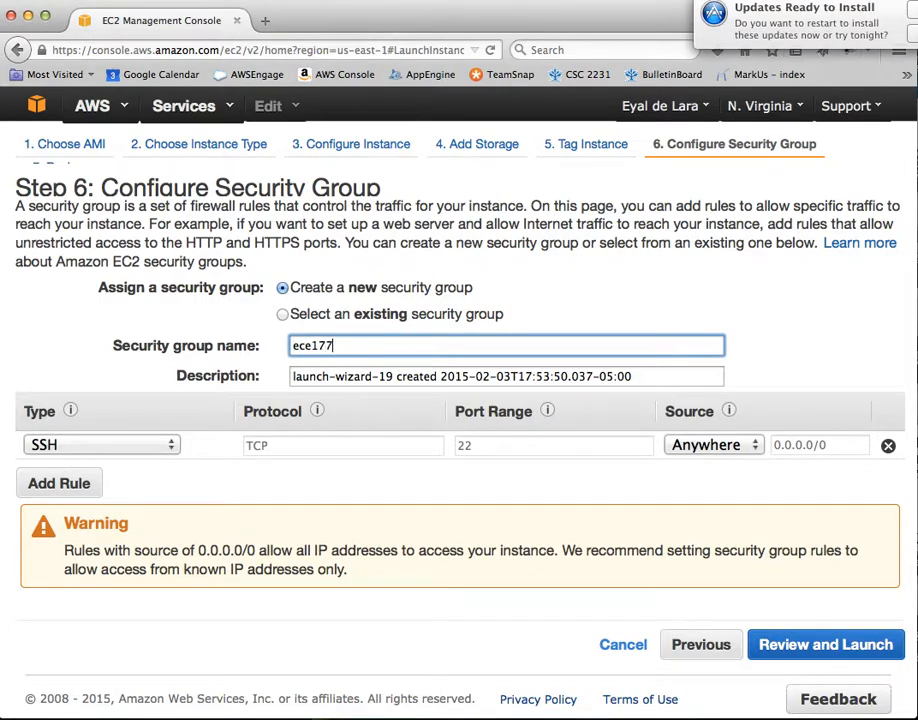
text(9_demo)
click(118, 450)
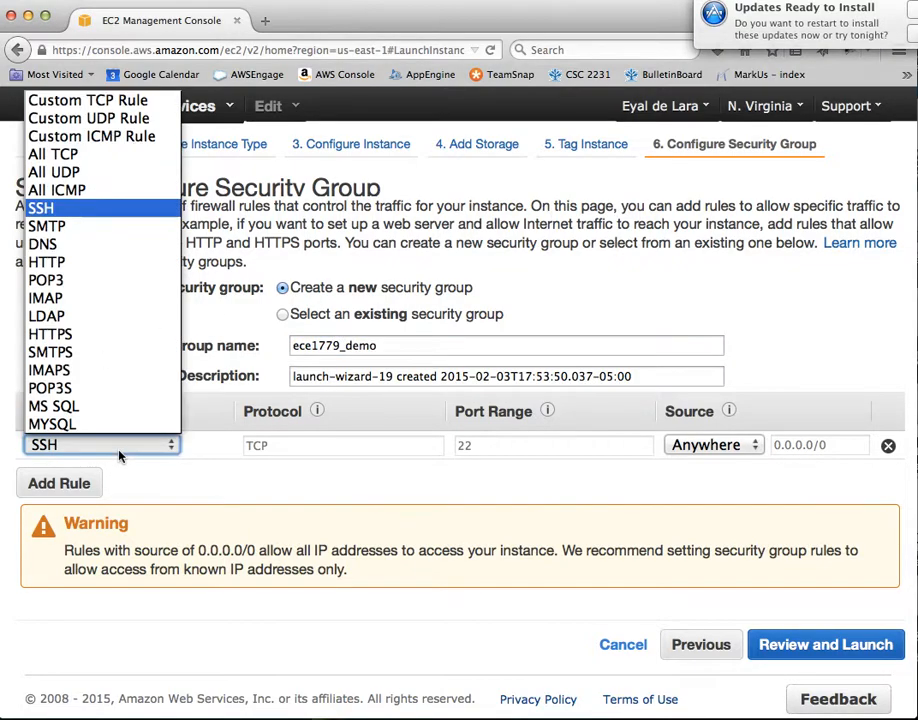
click(74, 210)
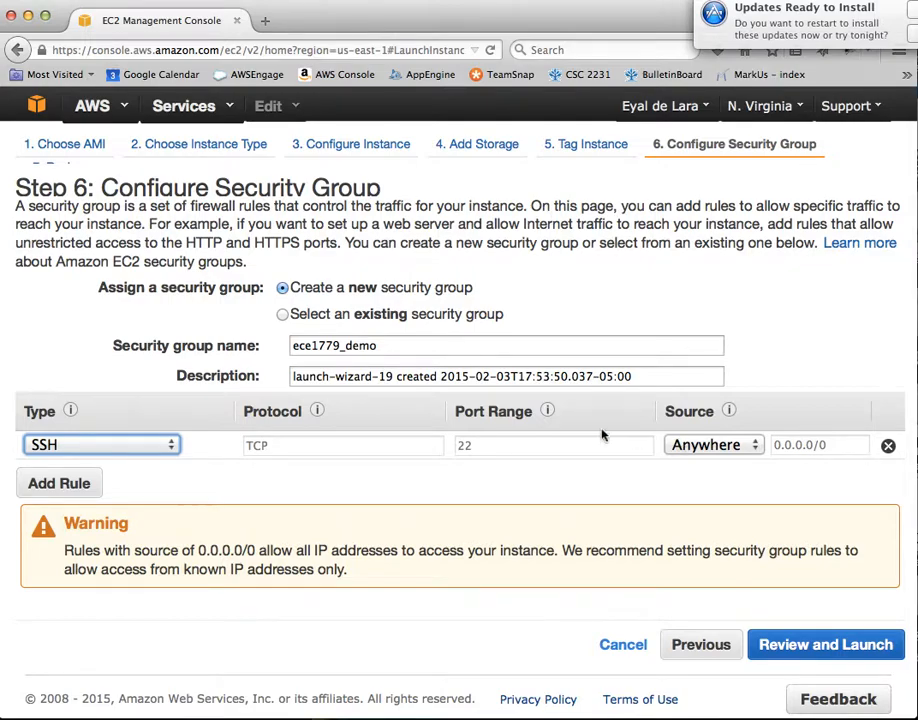
- Set the SSH rule's source to My IP after briefly trying Custom IP
click(758, 447)
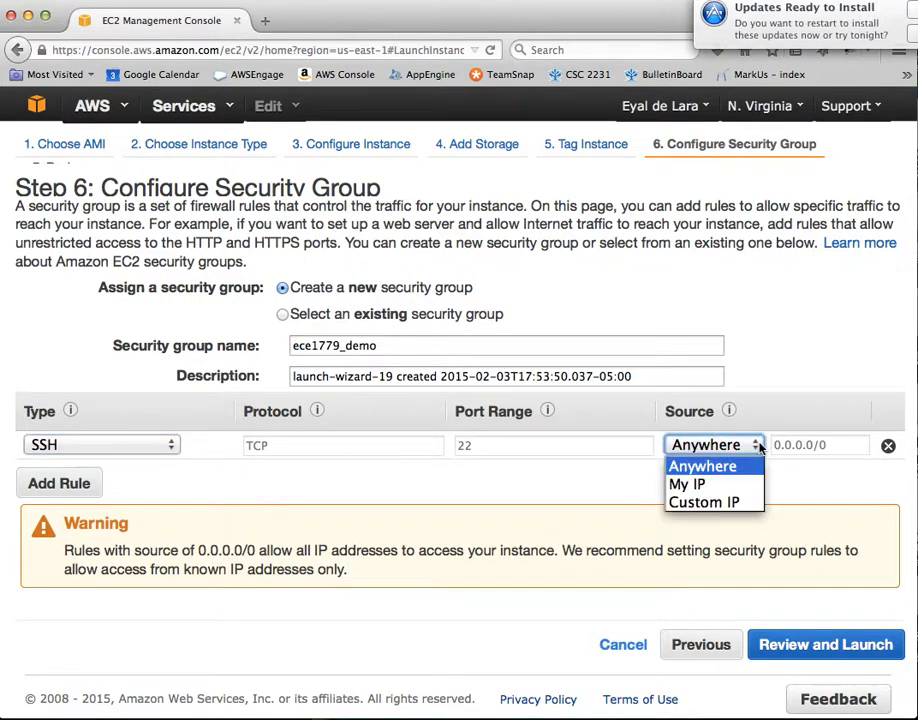
click(705, 484)
click(756, 446)
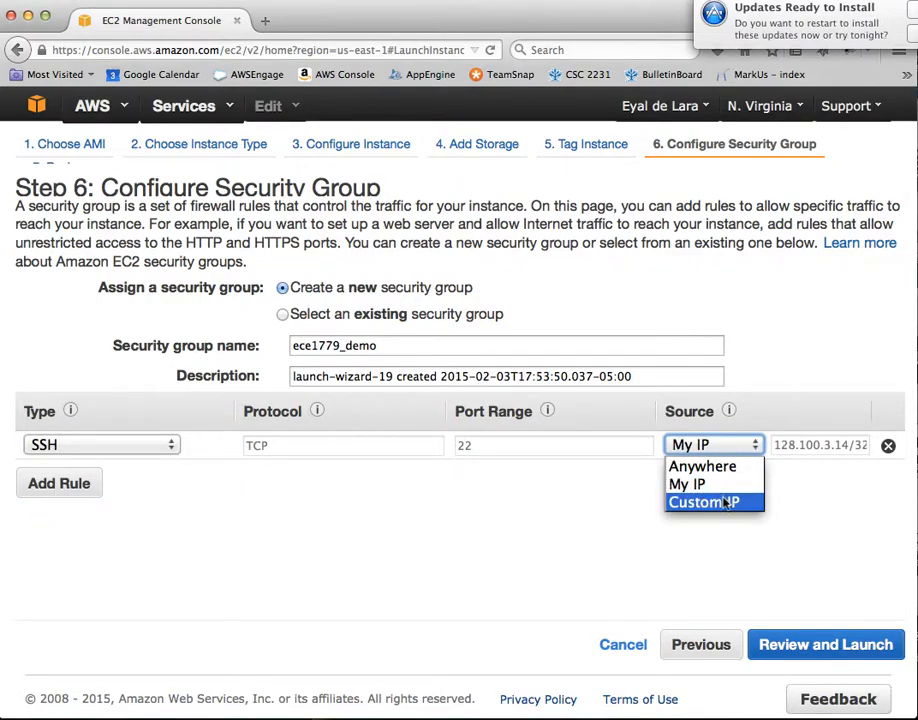
click(712, 502)
click(742, 448)
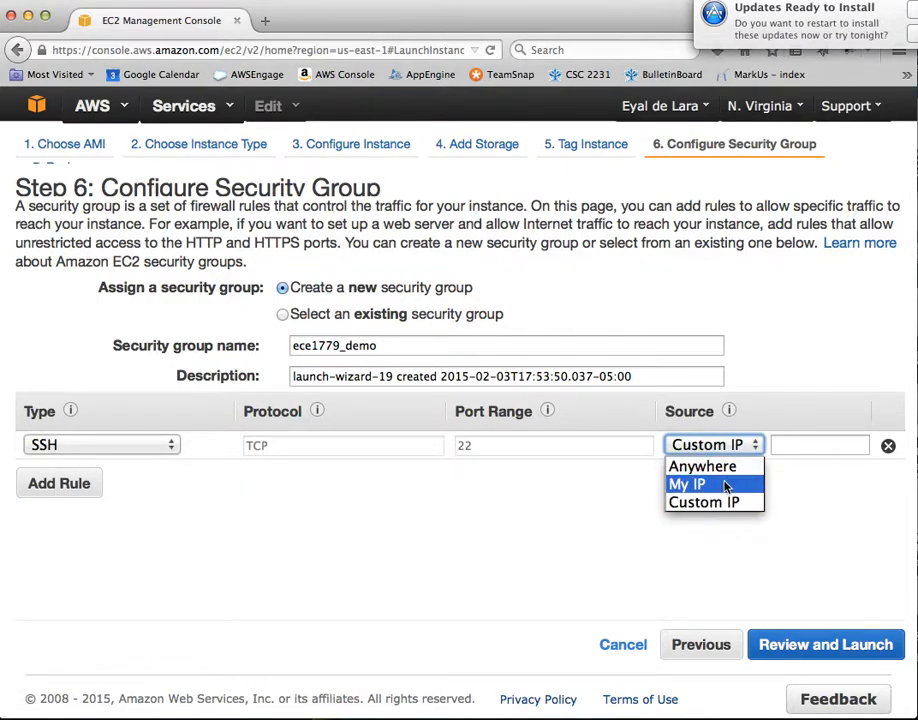
click(718, 485)
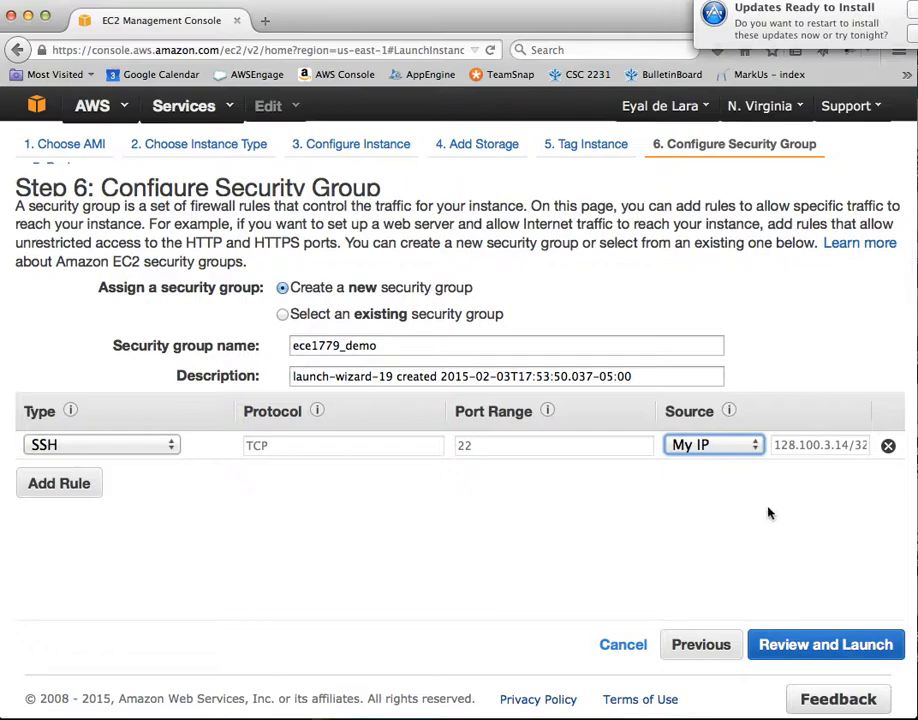
- Add a second rule of type HTTP on port 80 with source My IP
click(60, 485)
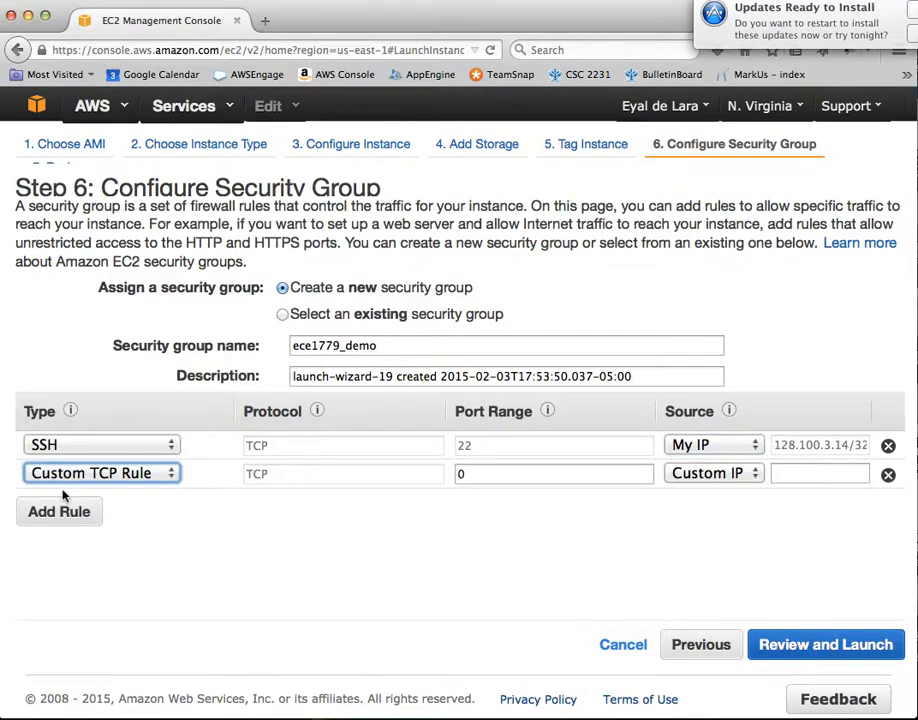
click(165, 478)
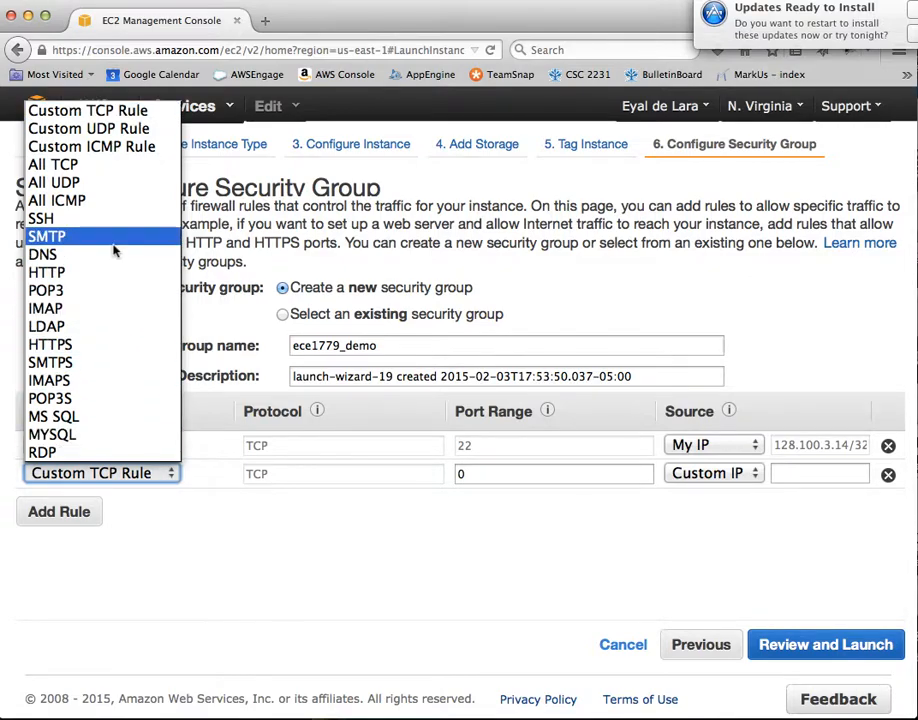
click(76, 271)
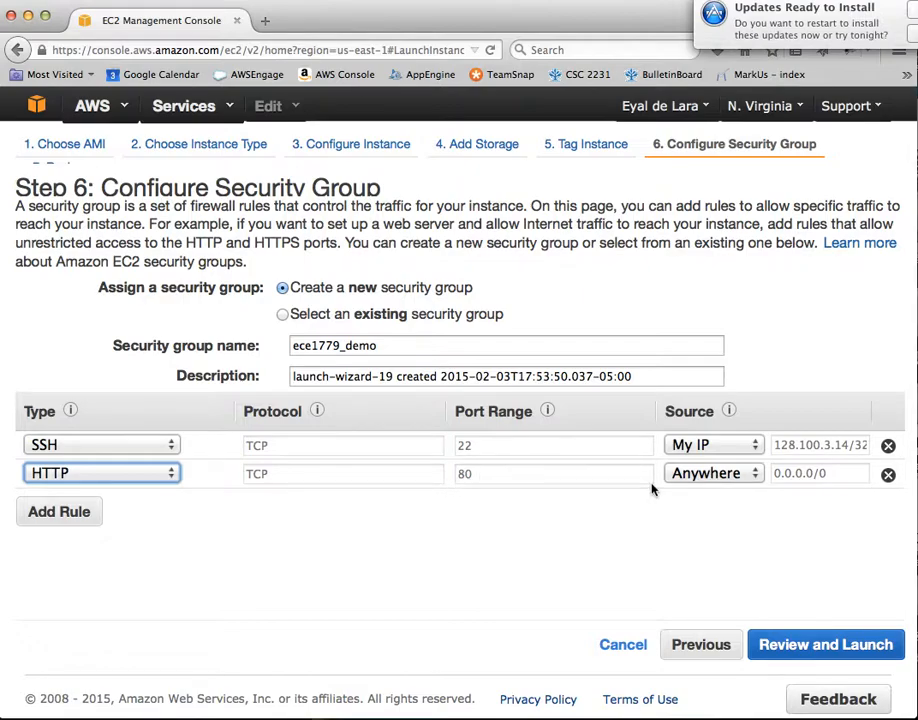
click(729, 477)
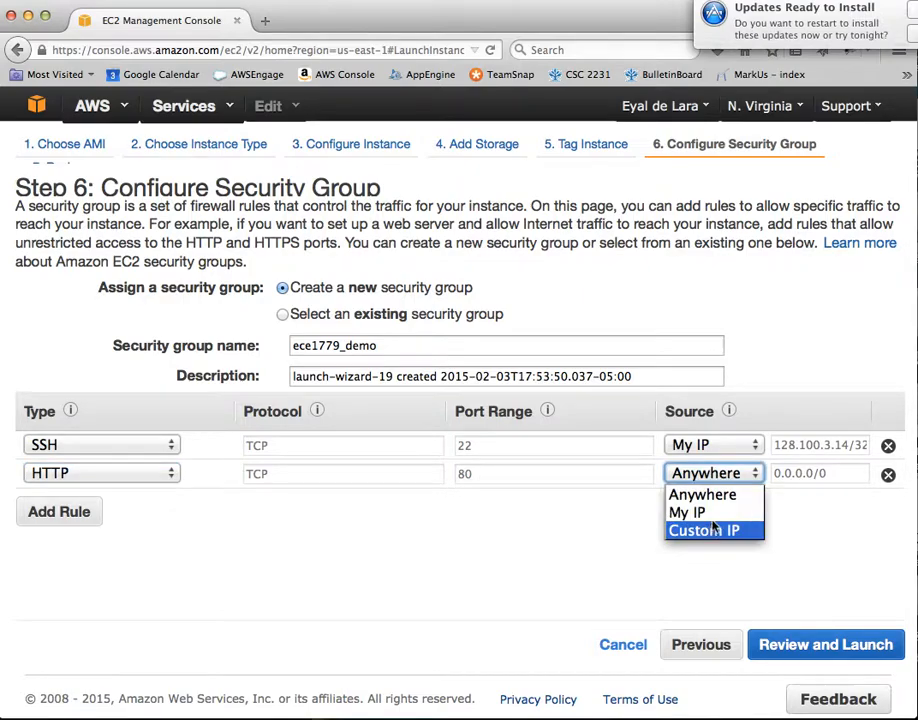
click(705, 512)
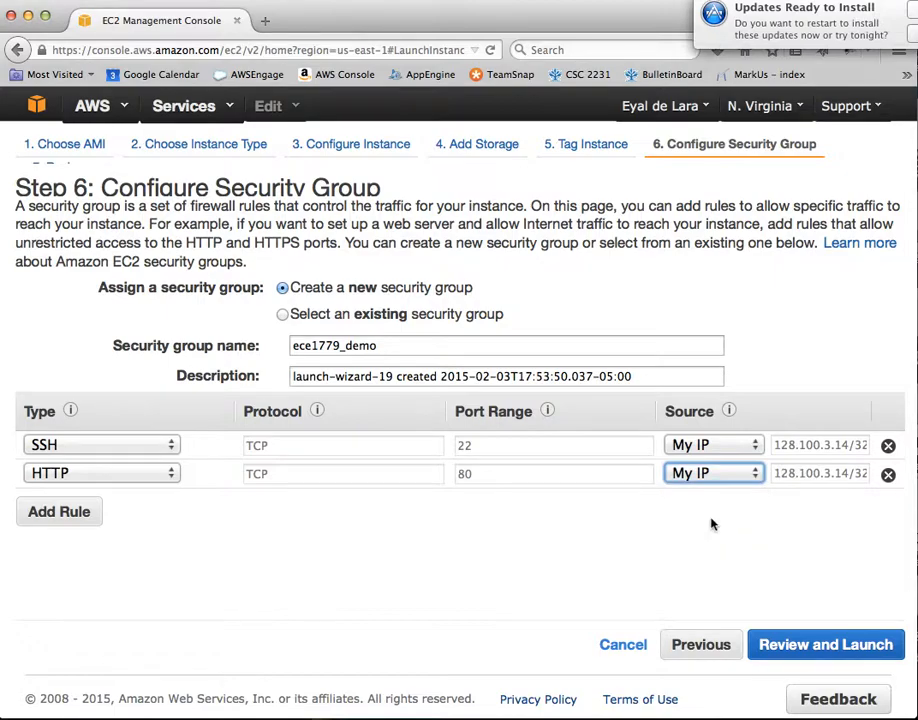
- Add a third Custom TCP rule with port range 8080 and source My IP
click(82, 527)
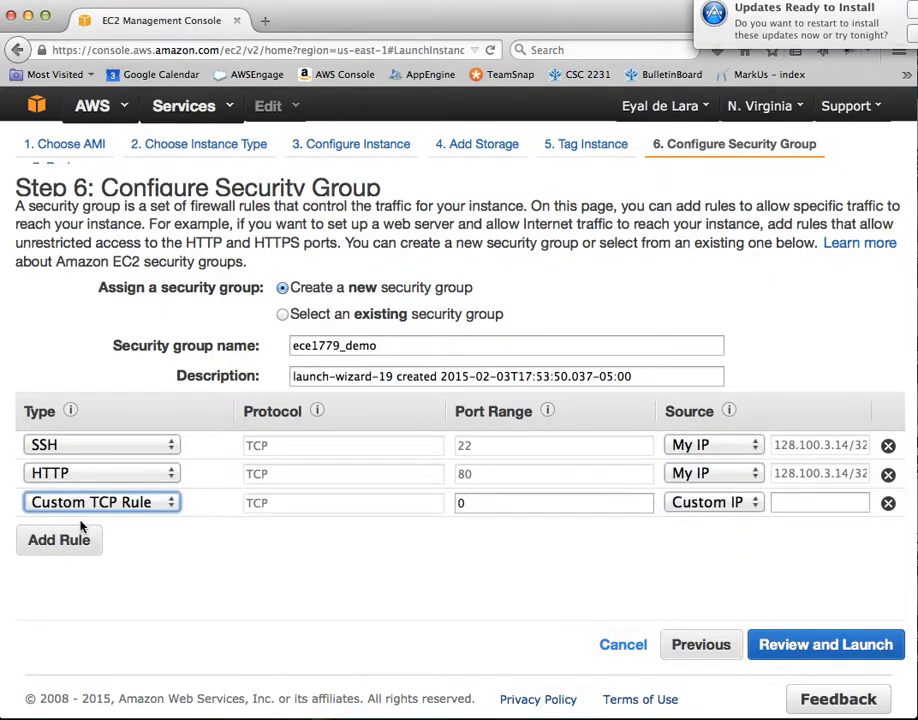
click(107, 505)
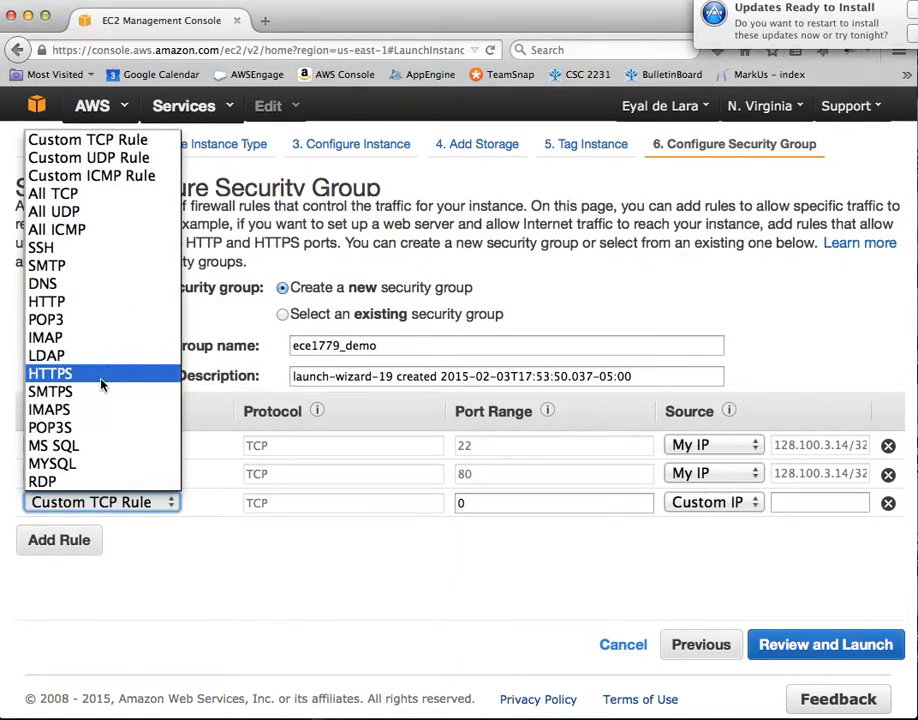
click(122, 141)
click(475, 502)
key(BackSpace)
text(8080)
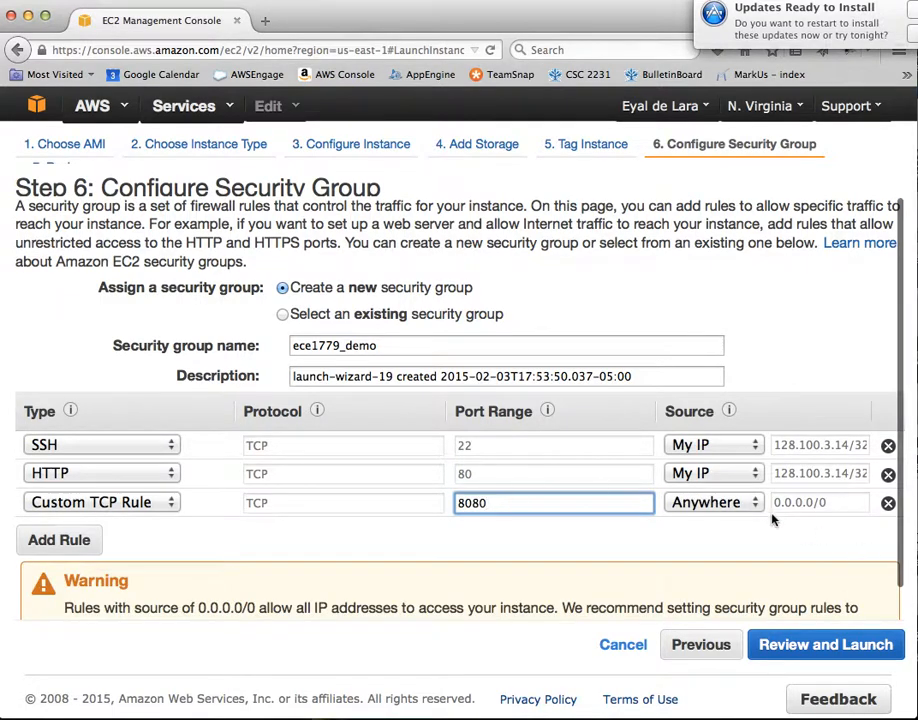
click(725, 502)
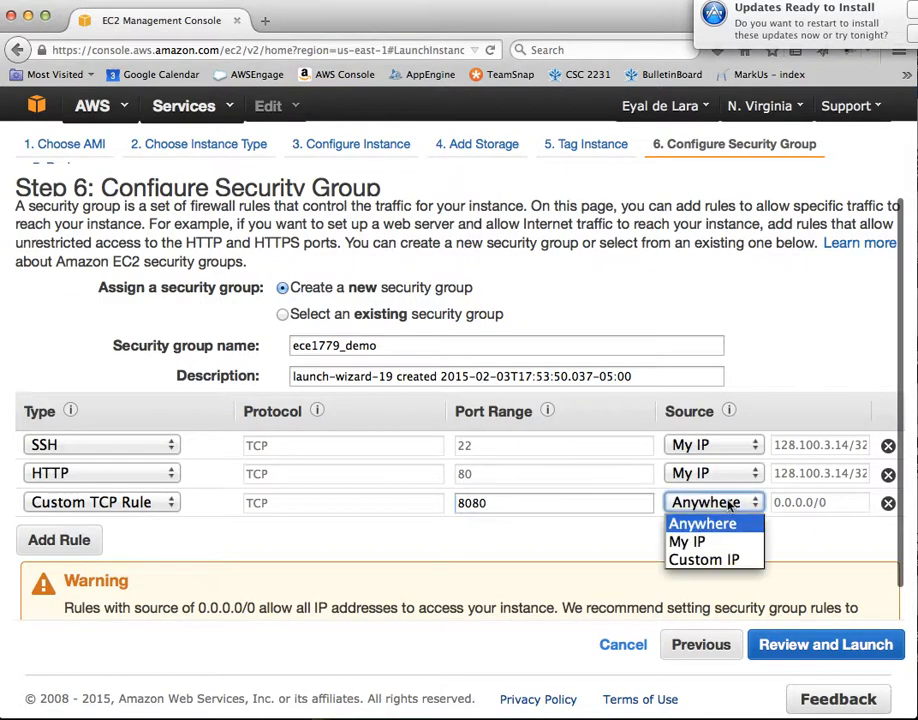
click(688, 541)
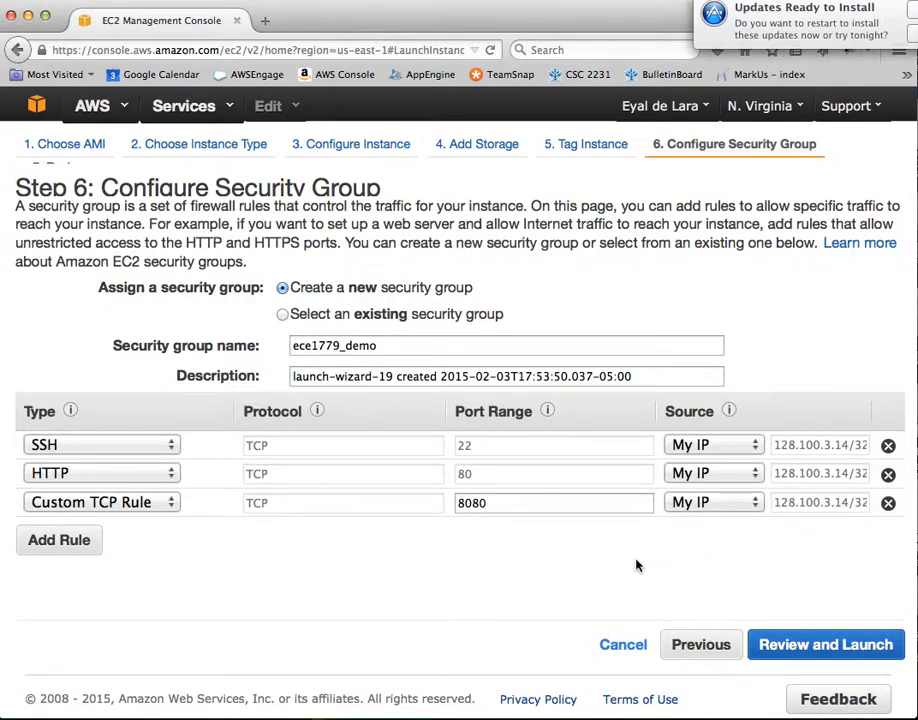
- Review the launch summary: the m1.small instance type, the AMI and the SSH, HTTP and 8080 security rules
click(808, 651)
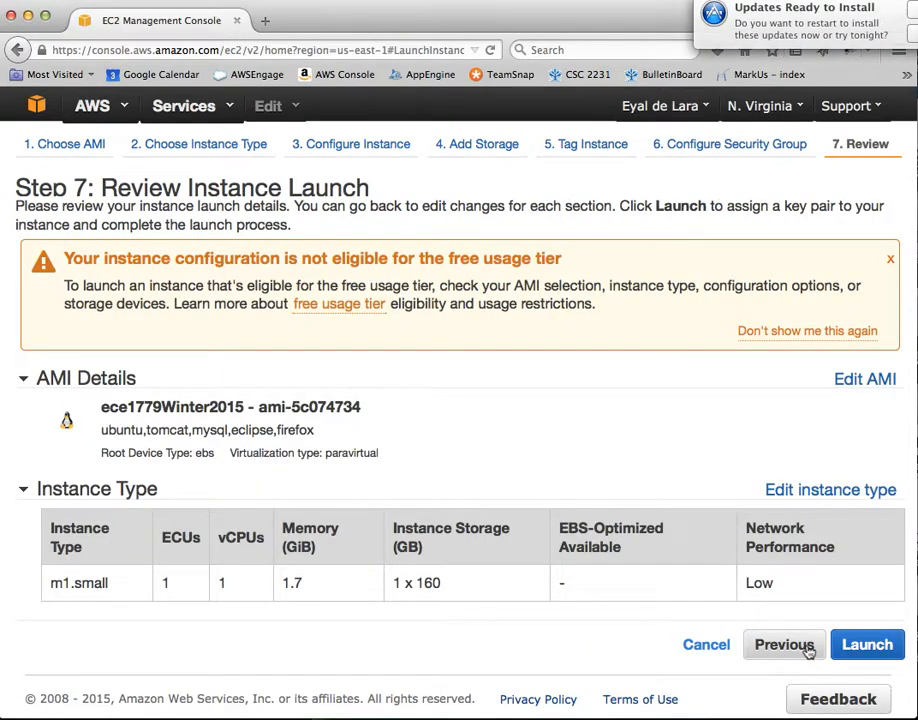
scroll(594, 516, down, 3)
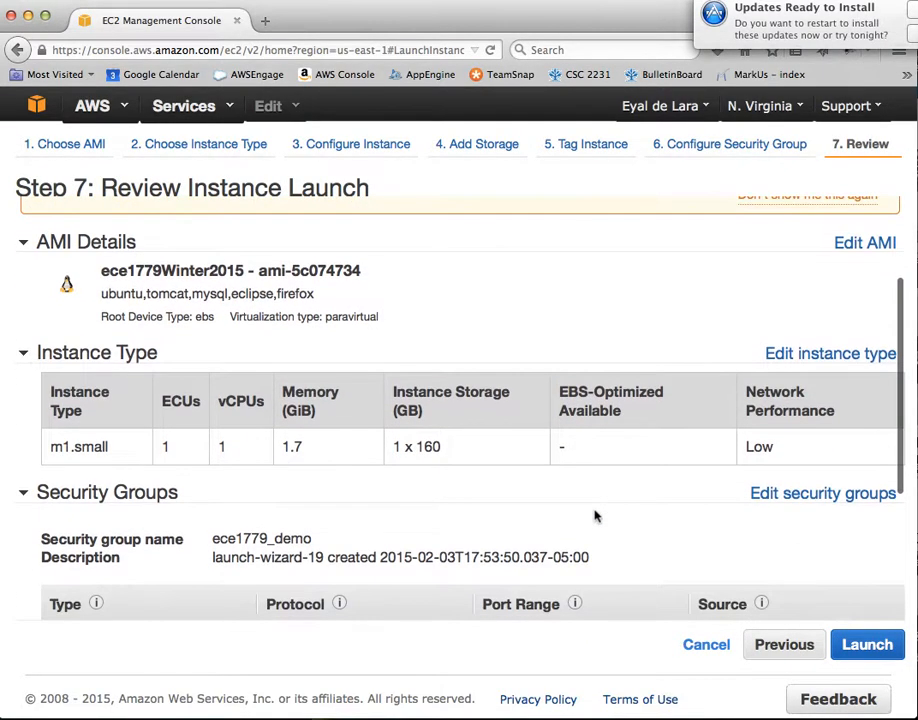
scroll(594, 516, down, 4)
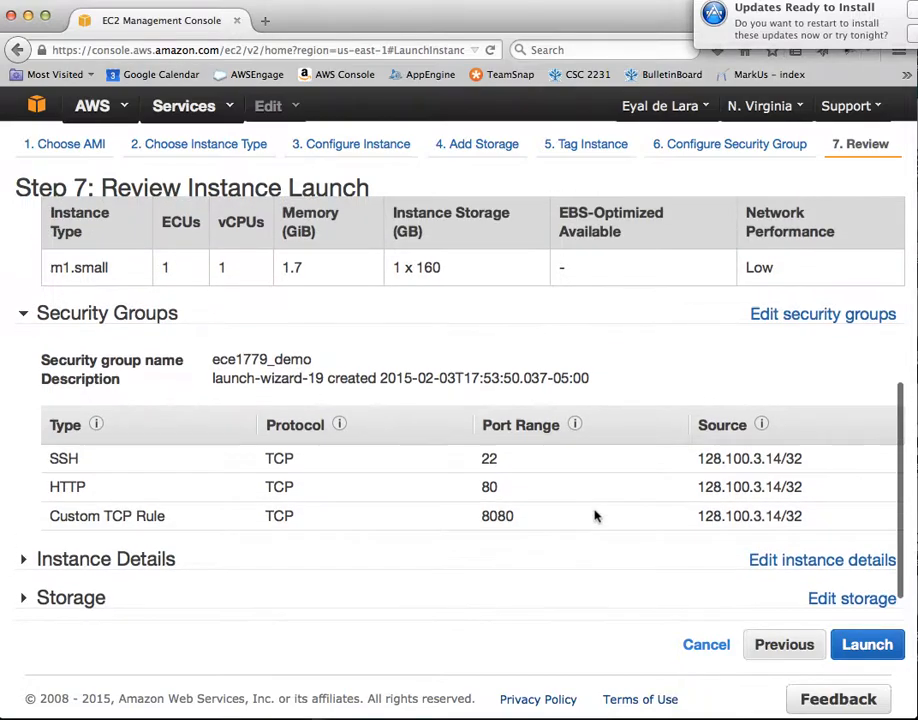
scroll(594, 516, up, 4)
- Create a new key pair named ece1779_demo and download its private key file
mouse_move(762, 594)
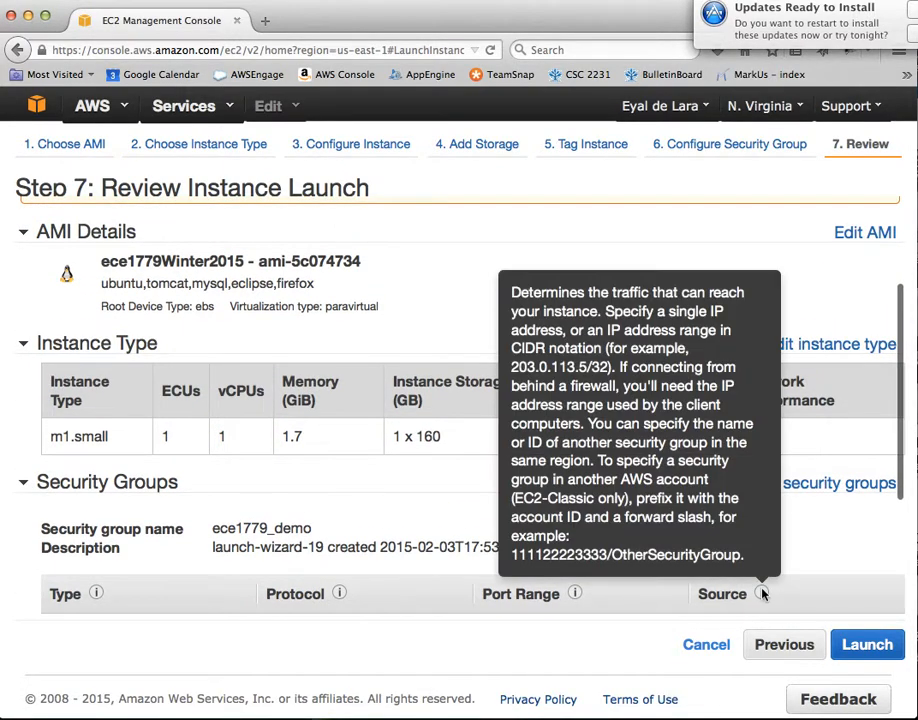
click(868, 646)
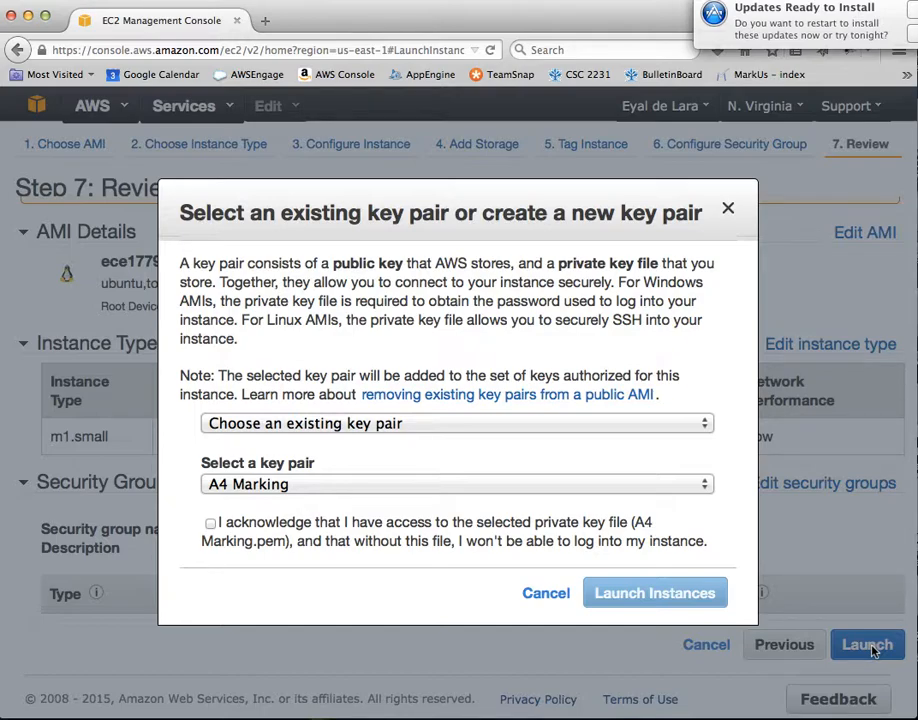
click(464, 428)
click(405, 466)
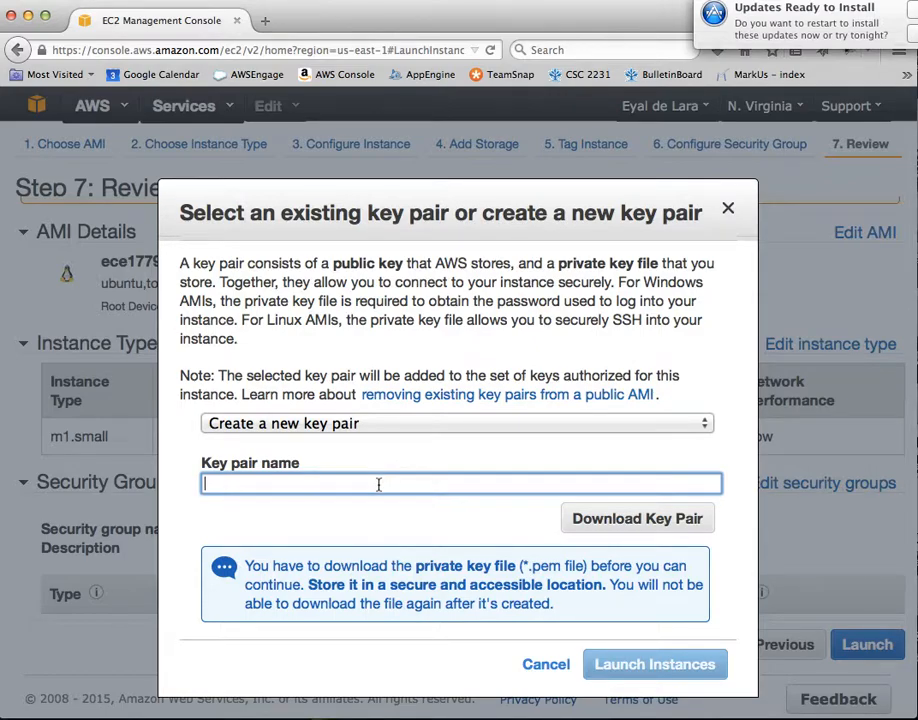
text(ece1779_demo)
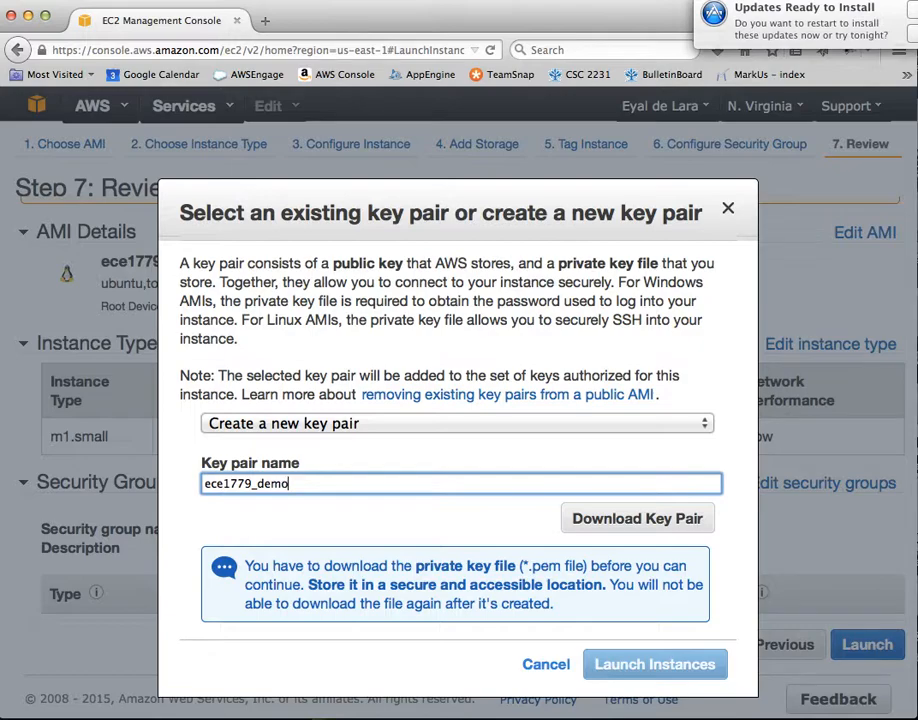
click(641, 522)
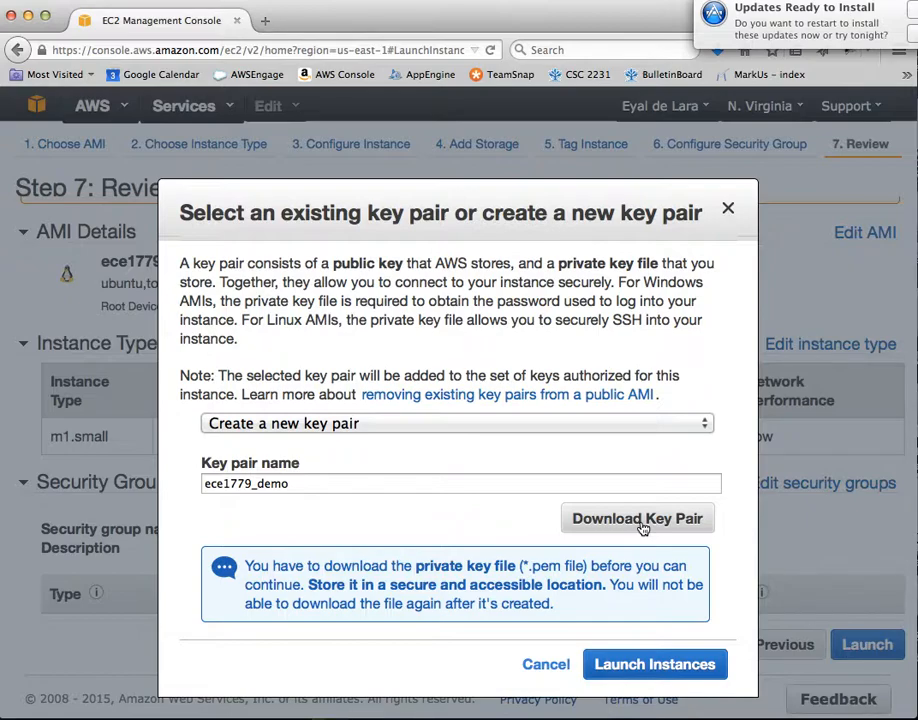
- Launch the instance as i-3239c3c8 and return to the console home page
click(638, 666)
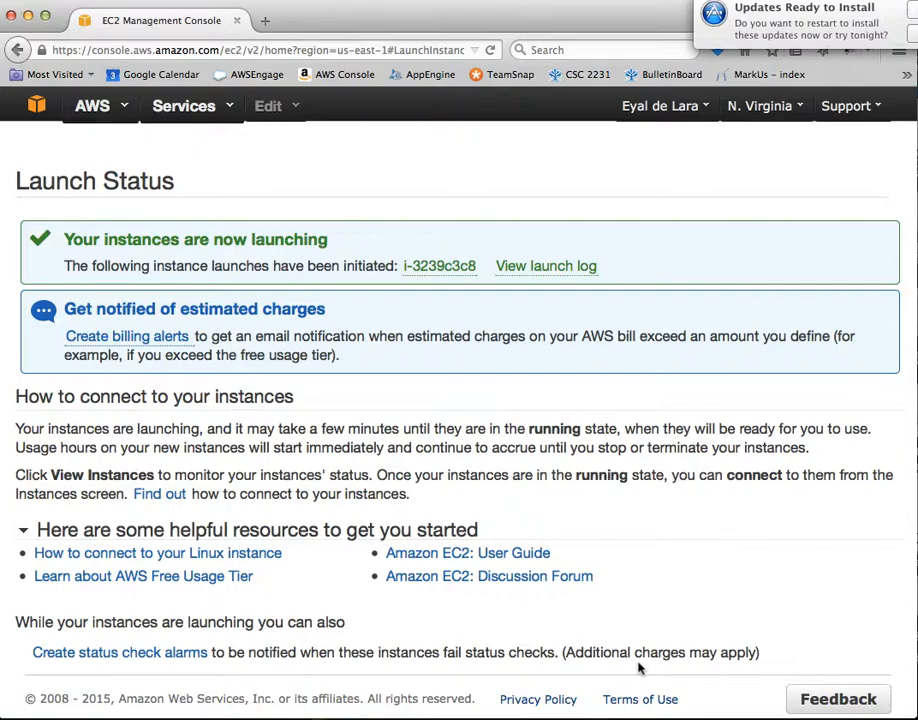
click(36, 107)
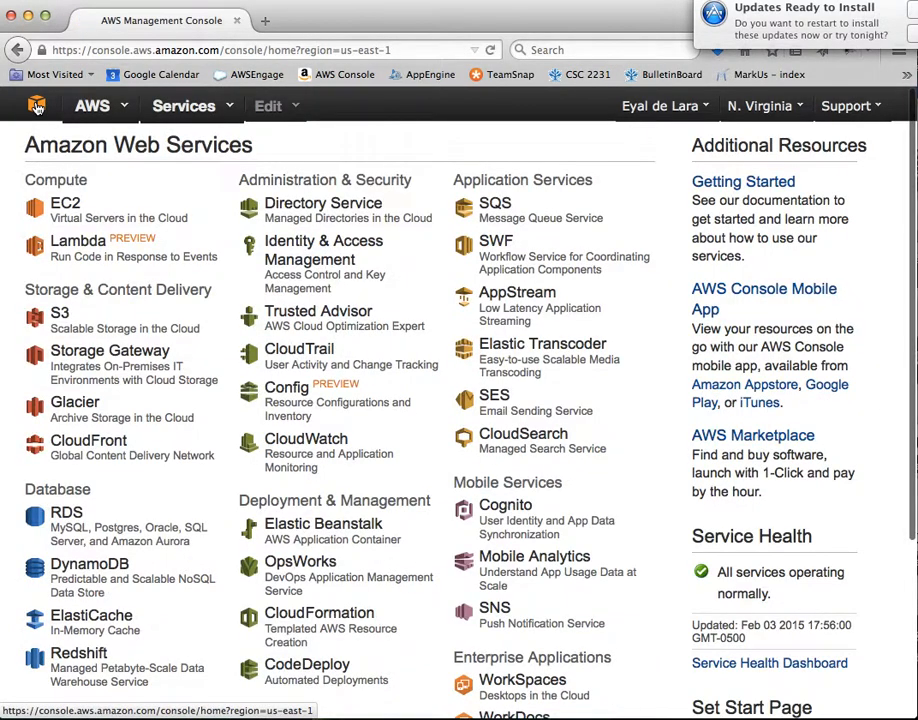
- Open EC2's running instances list, where ece1779_demo (m1.small, us-east-1a) is pending
click(64, 207)
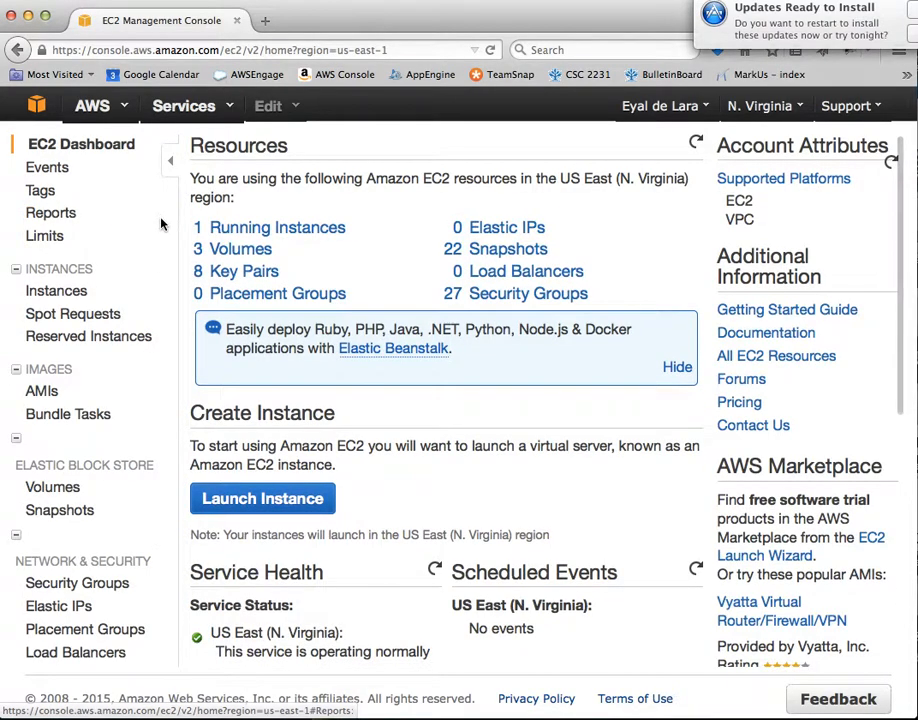
click(257, 228)
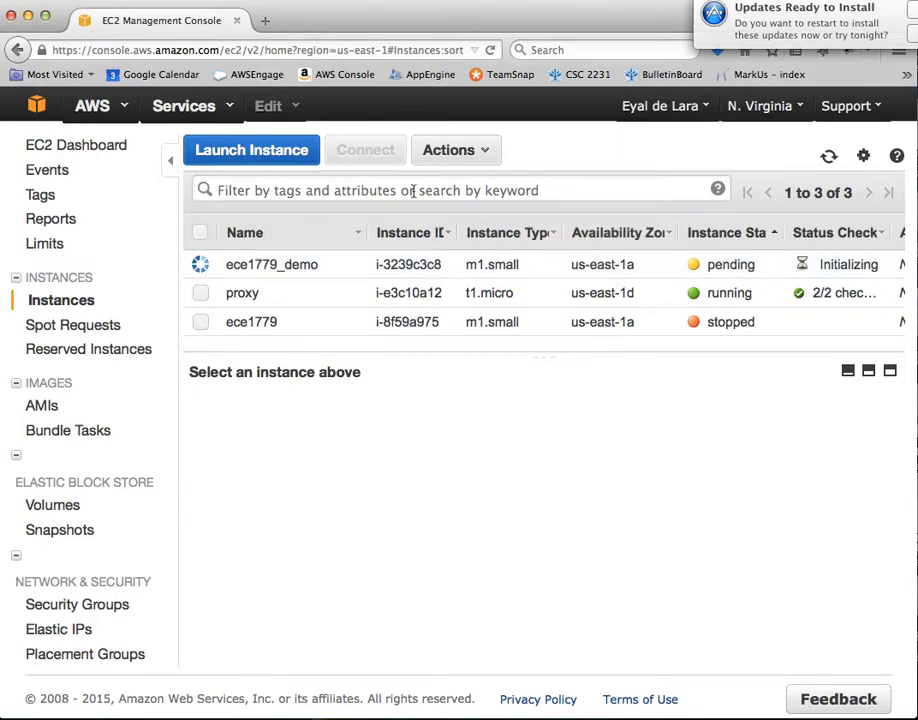
key(super+Tab)
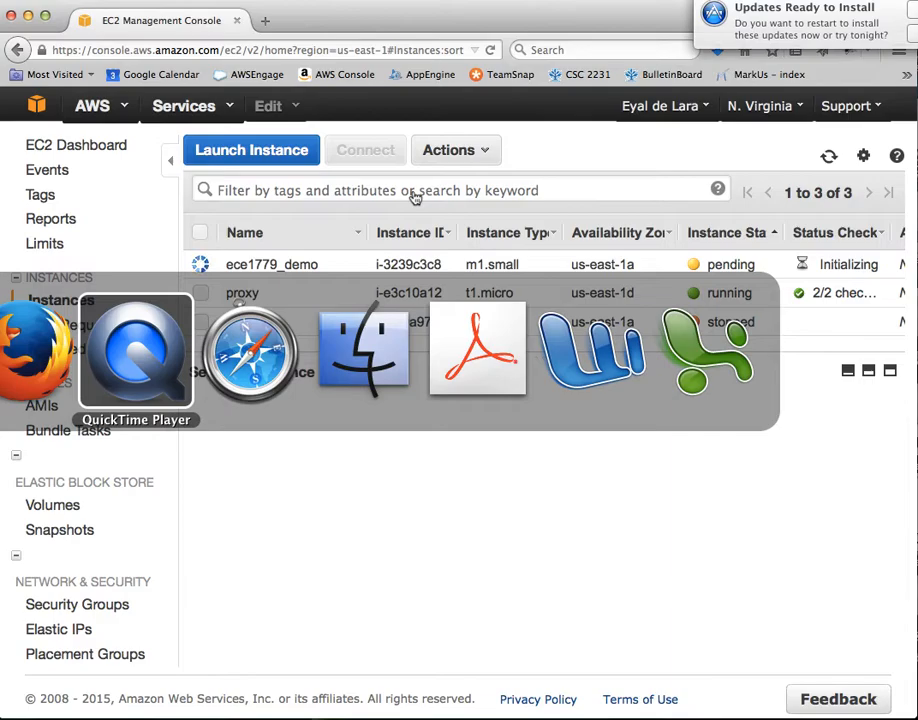